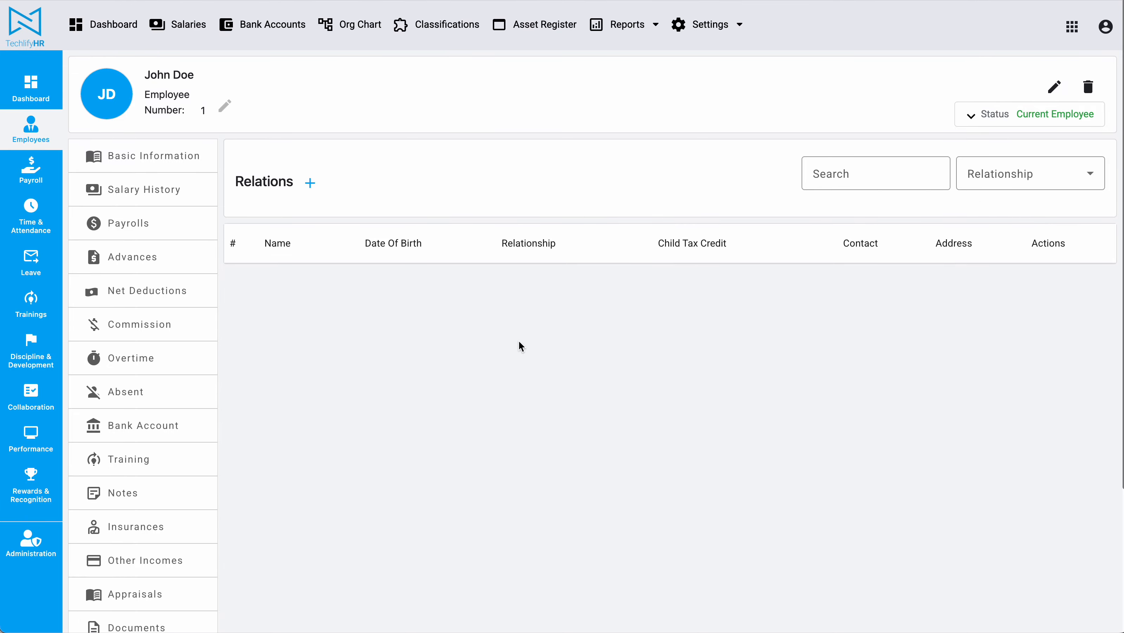
Start a new relation, enter the parent's name and set Relationship Type to Parent
click(310, 182)
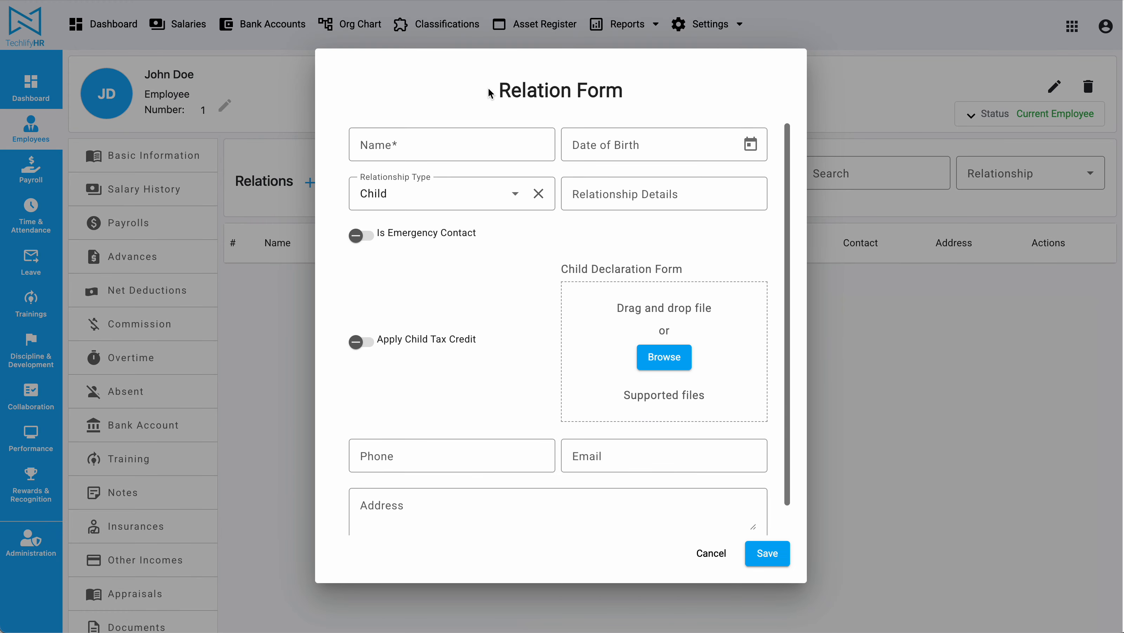
click(473, 144)
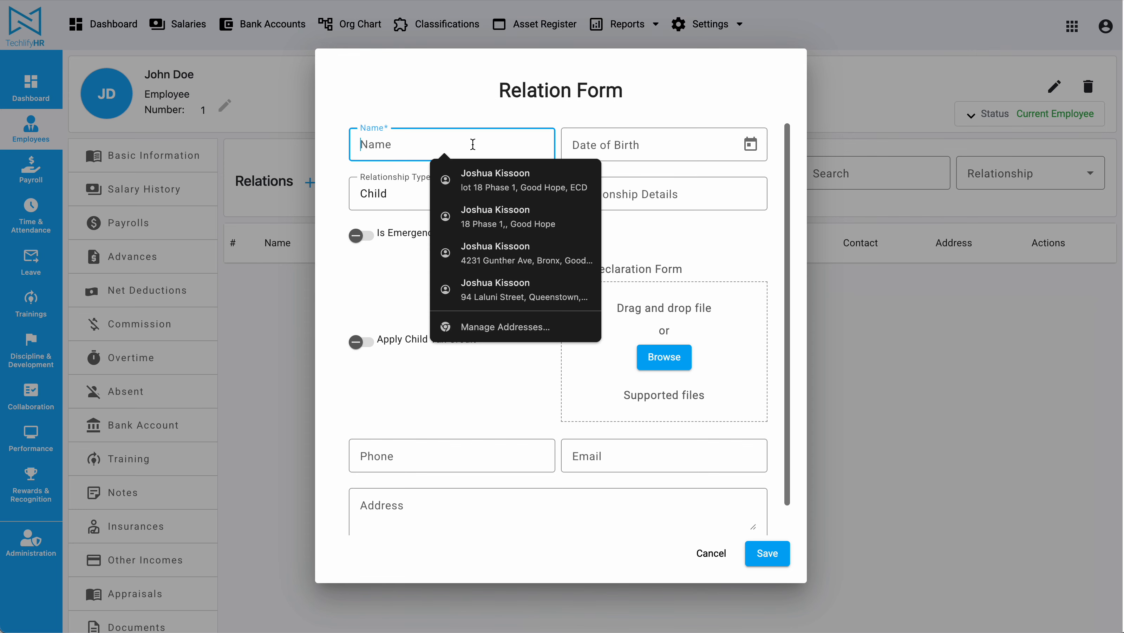
text(John)
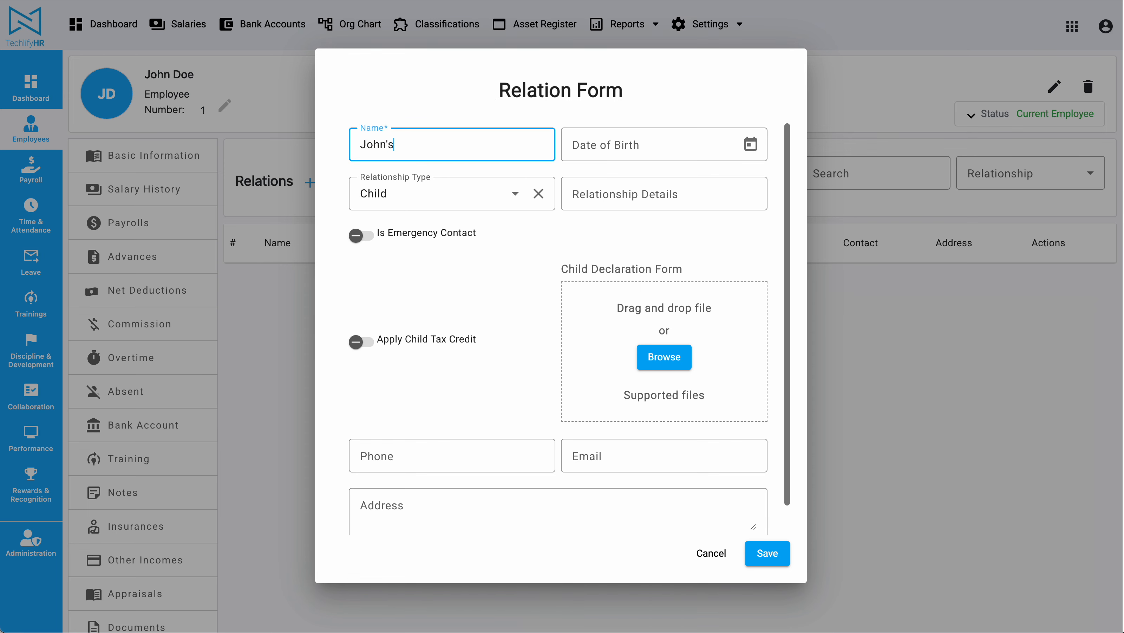
text( Doe's Parent)
drag(473, 143, 259, 149)
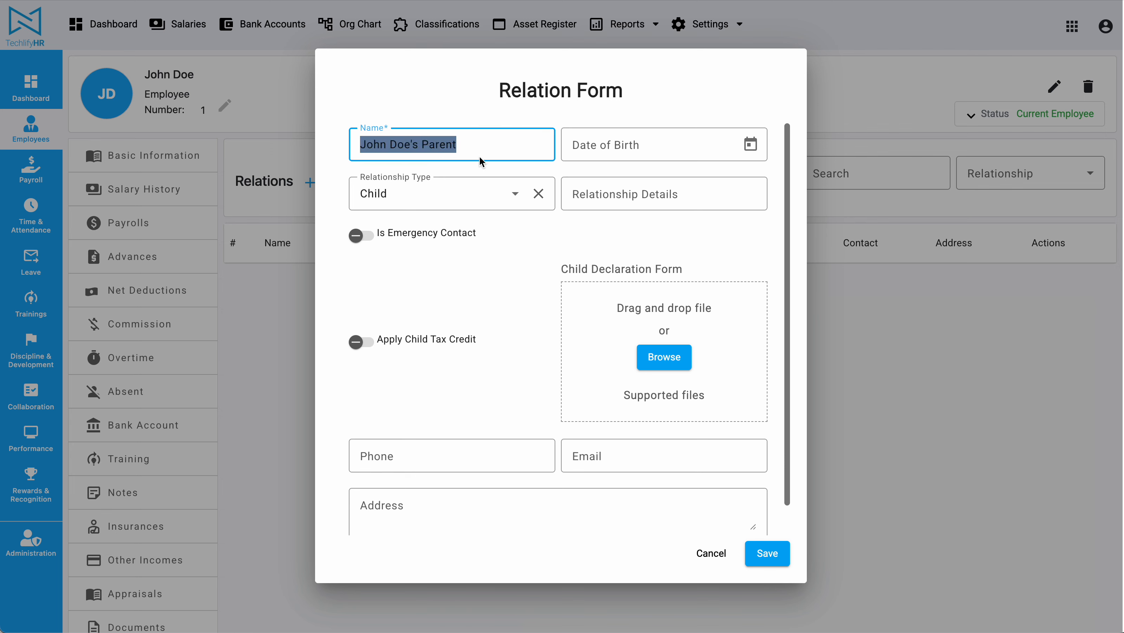
click(750, 144)
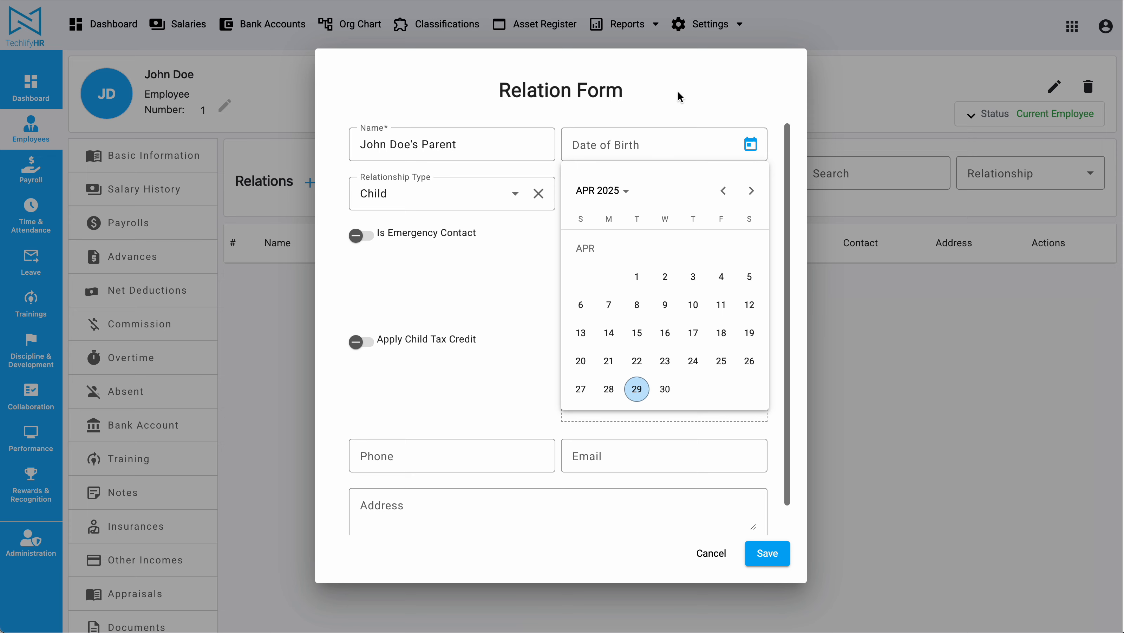
key(Escape)
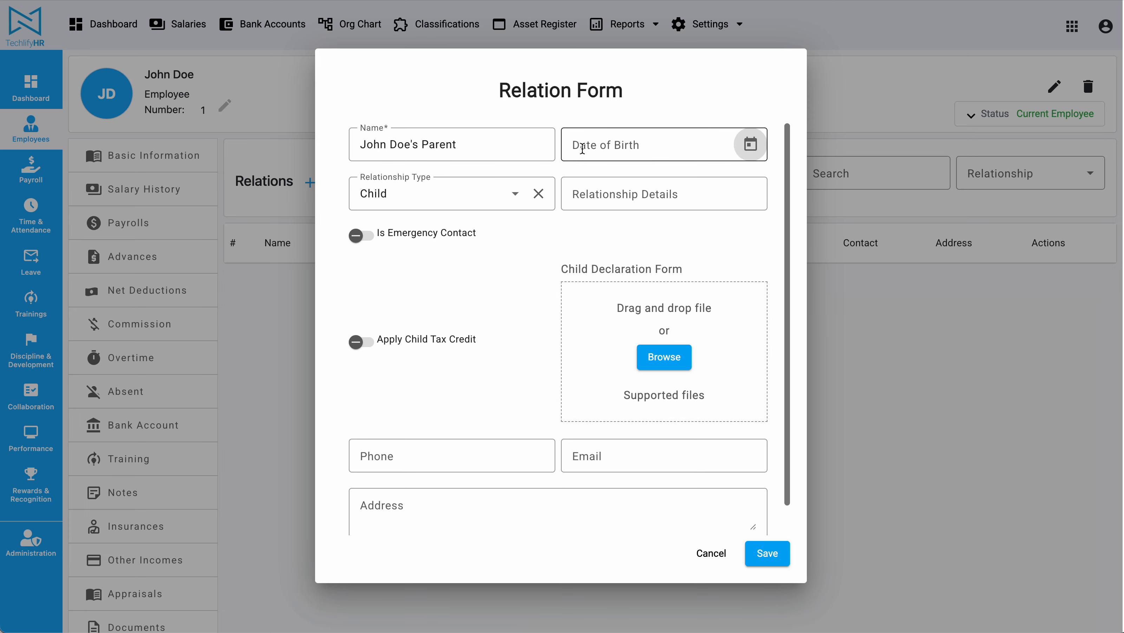
click(491, 199)
scroll(419, 286, down, 3)
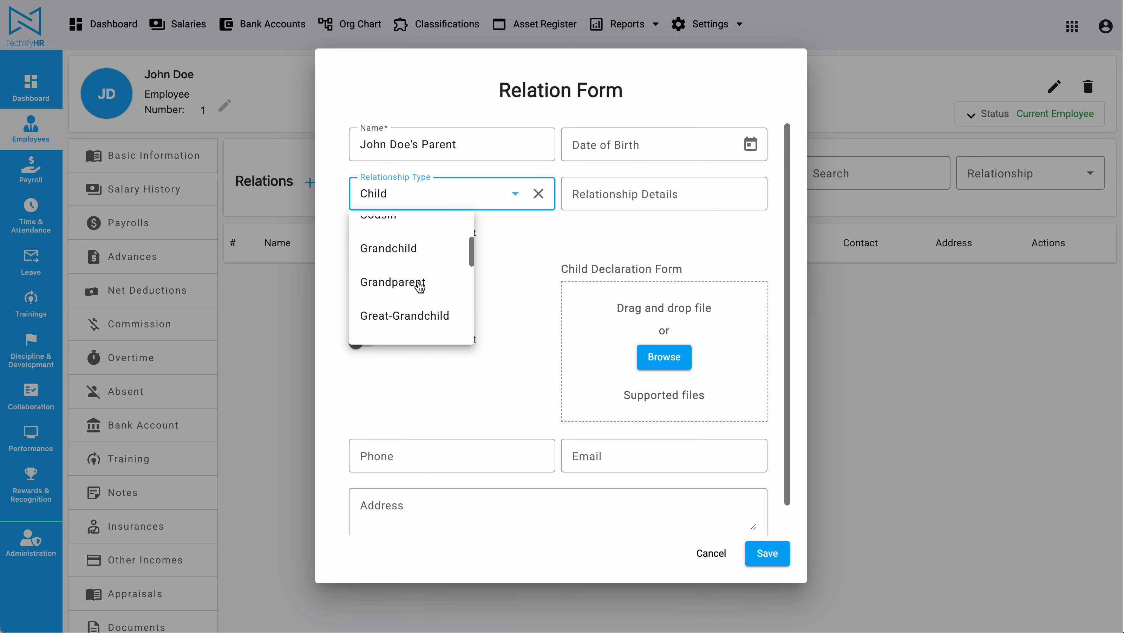
scroll(420, 286, down, 6)
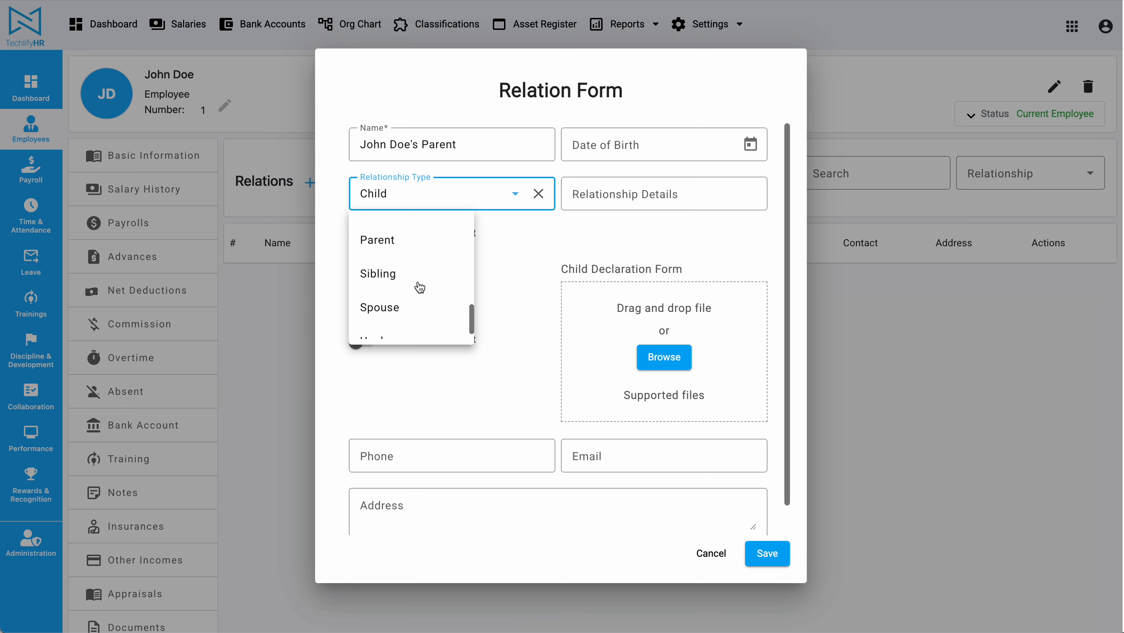
click(390, 240)
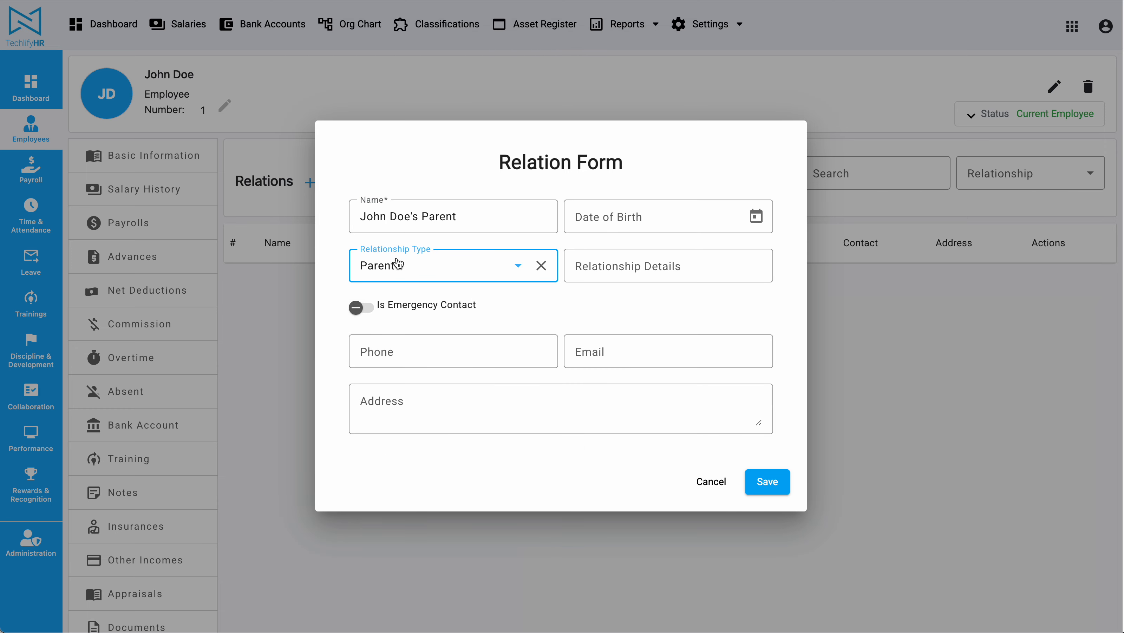
Fill in the parent's phone number and e-mail, then save the relation
click(450, 348)
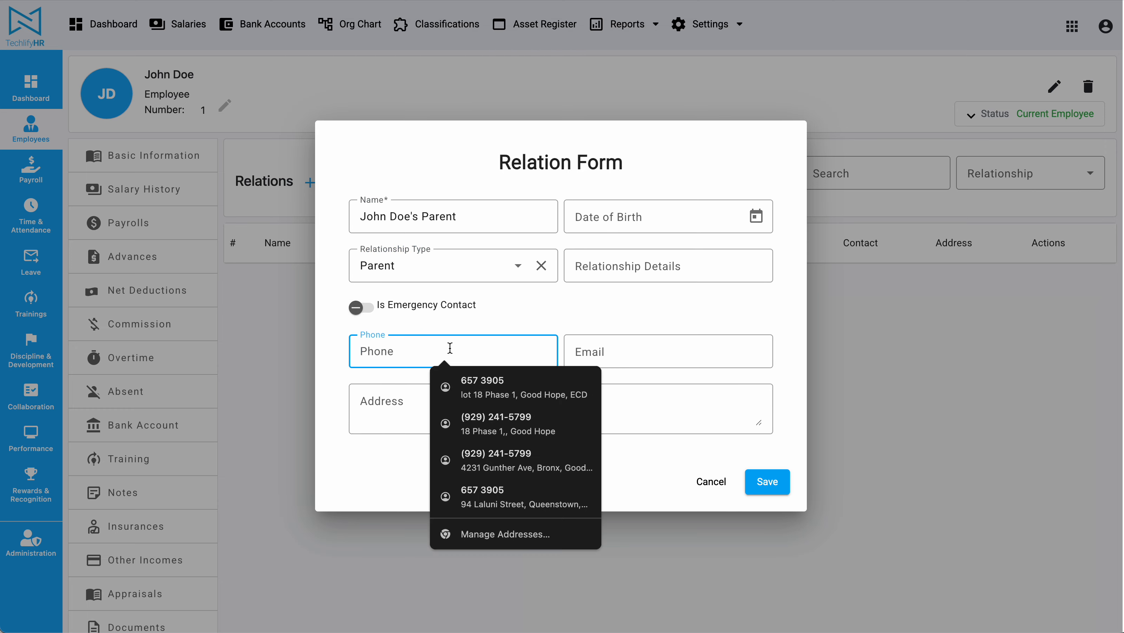
text(+592-000-0000)
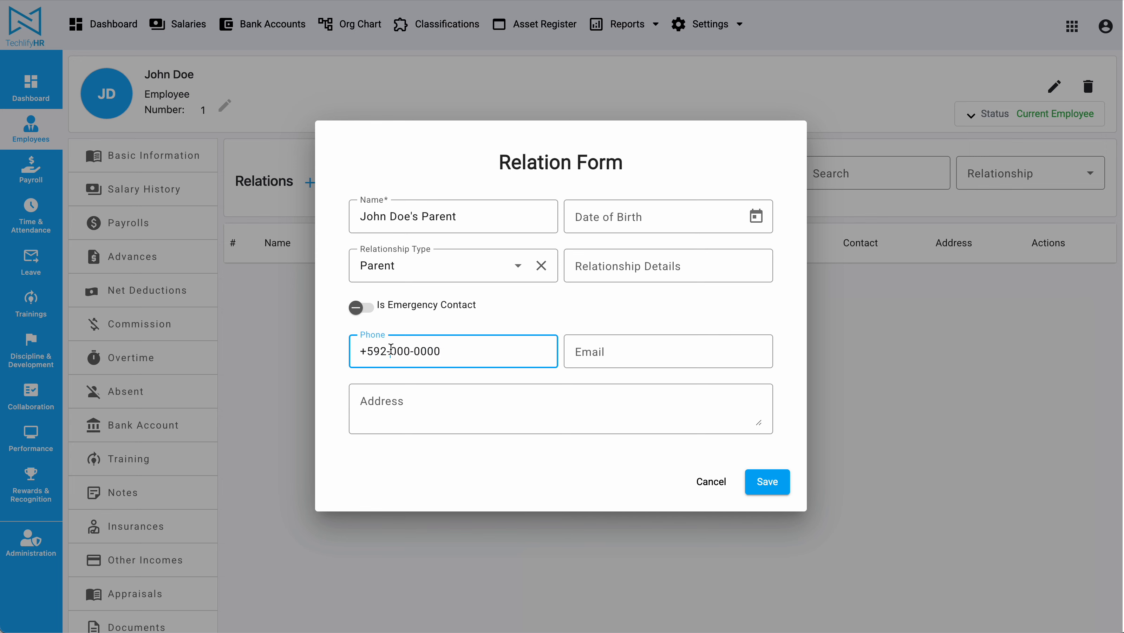
drag(390, 350, 257, 349)
key(BackSpace)
click(665, 358)
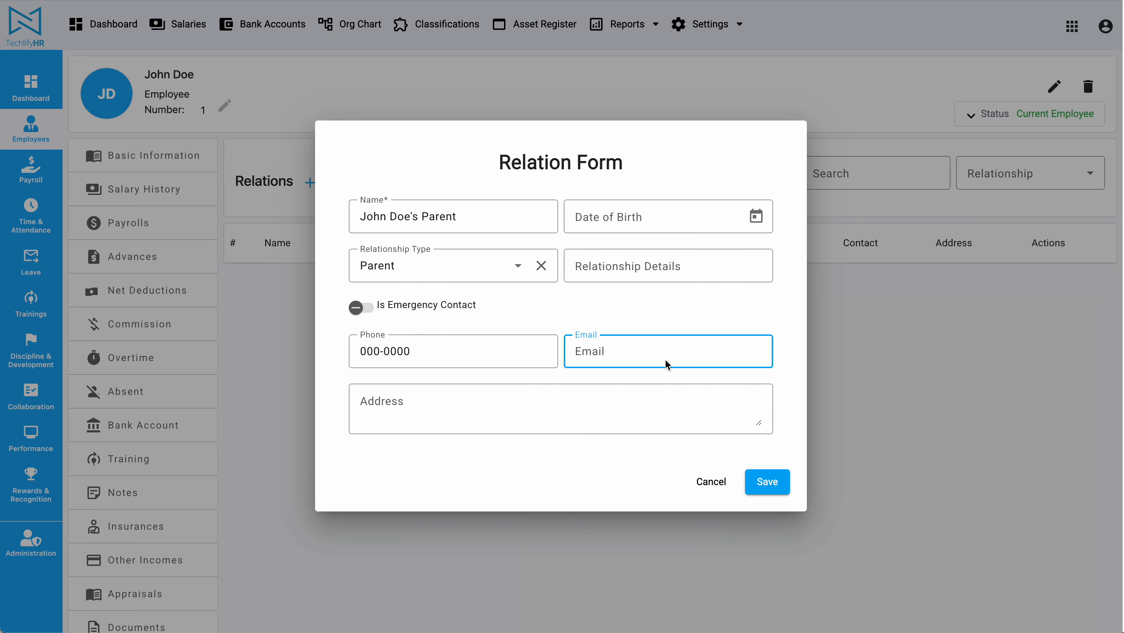
text(parent@john)
click(767, 482)
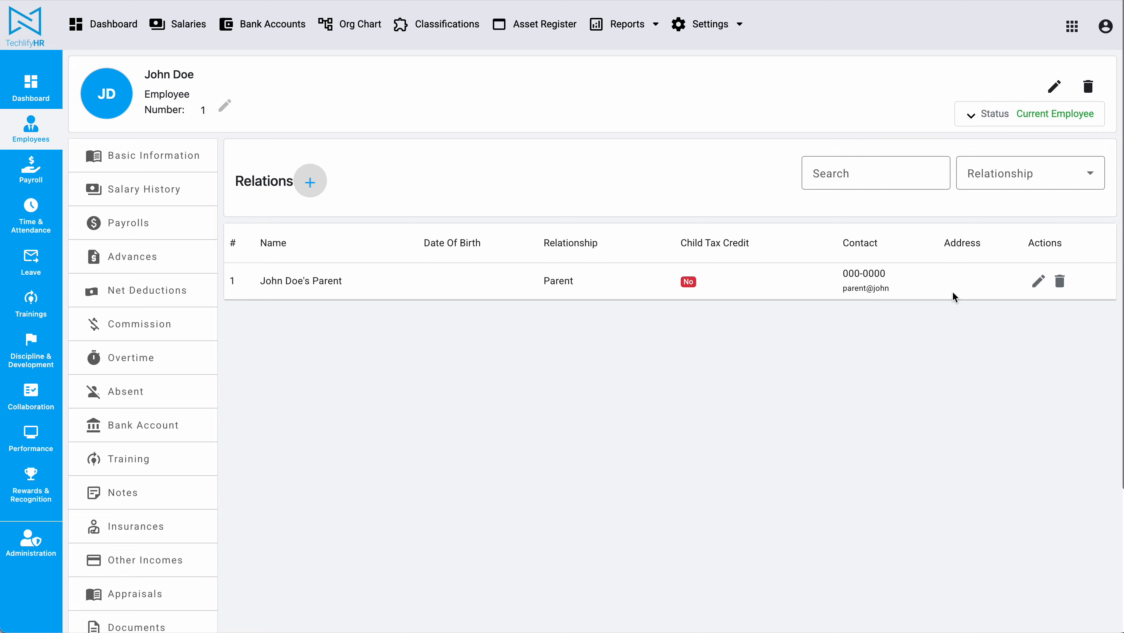
Check the Basic Information page, then return to the Relations list showing the Parent entry
click(198, 171)
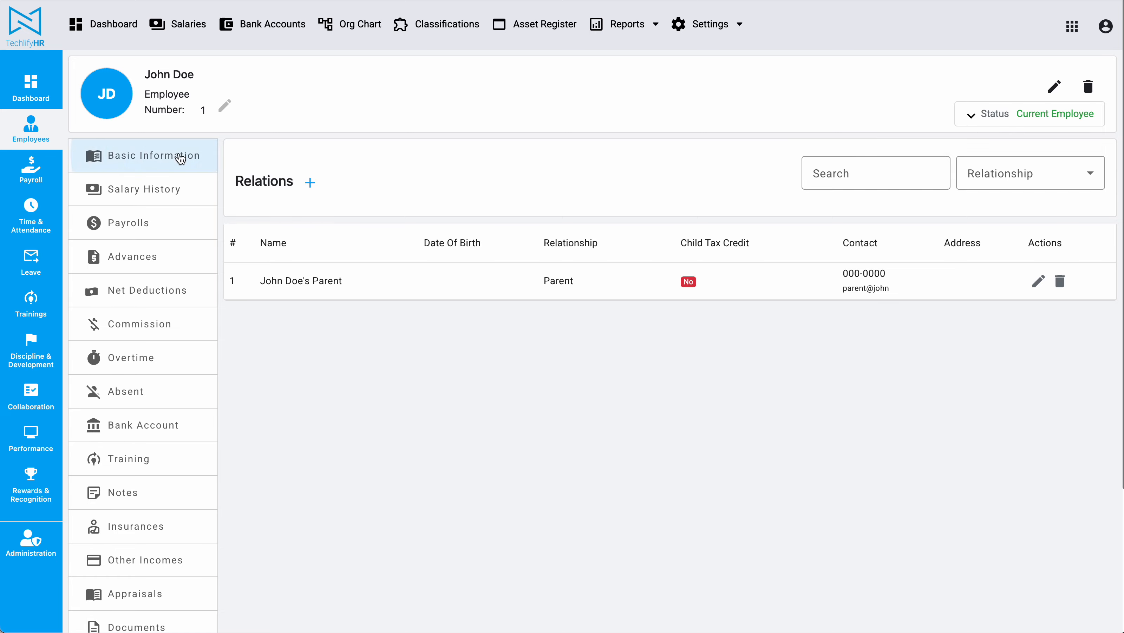
scroll(354, 484, down, 3)
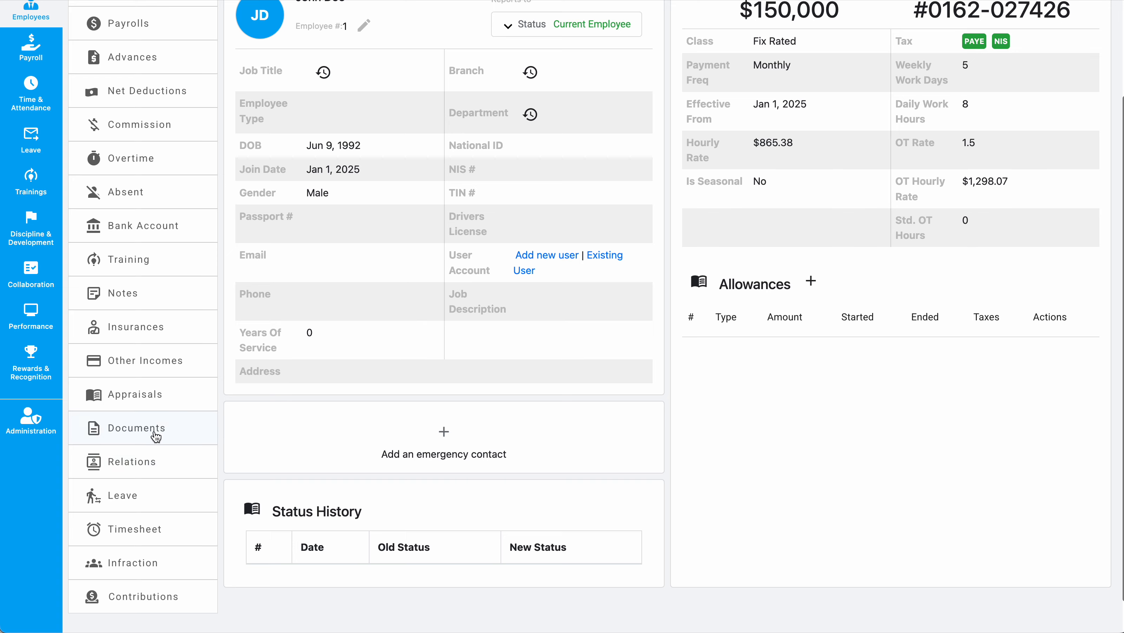
click(153, 461)
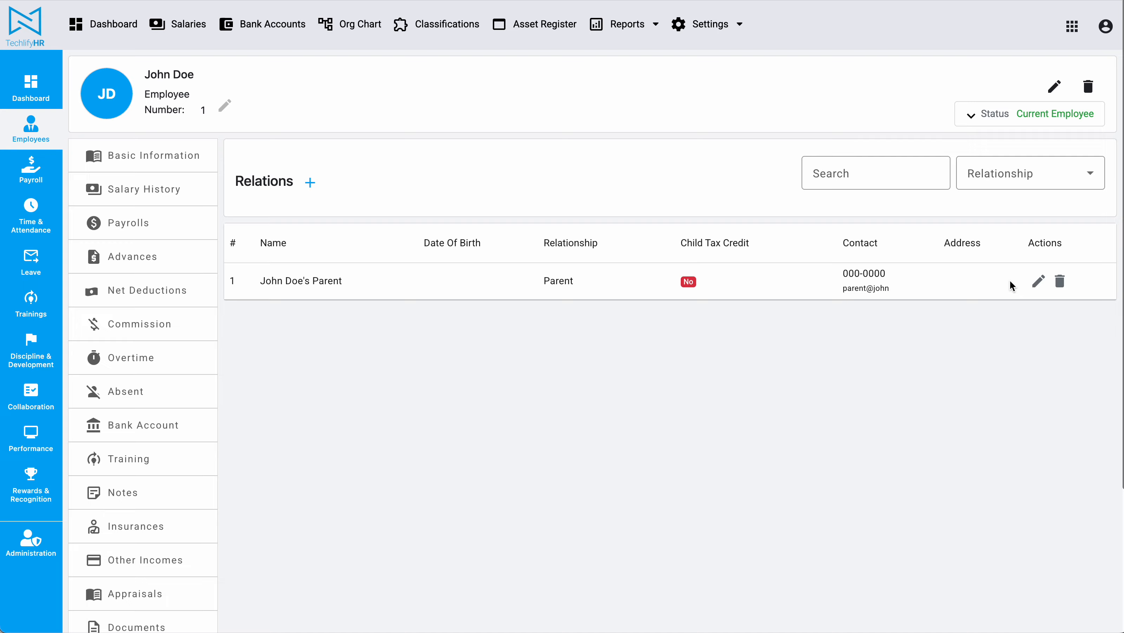
Mark the parent relation as the emergency contact and save it
click(1037, 281)
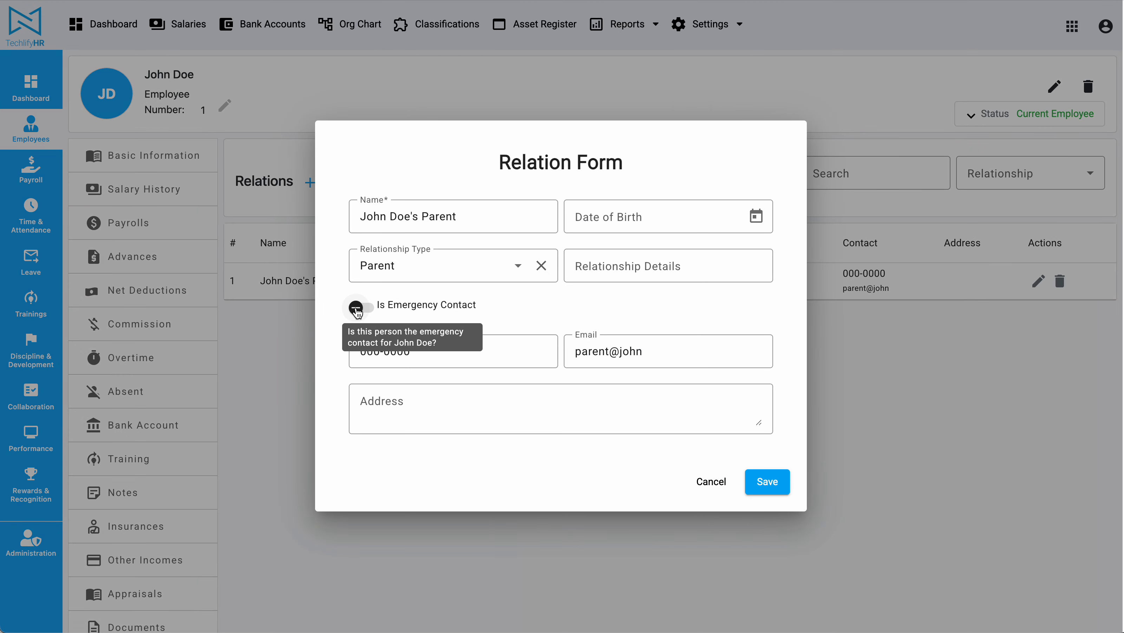
click(370, 315)
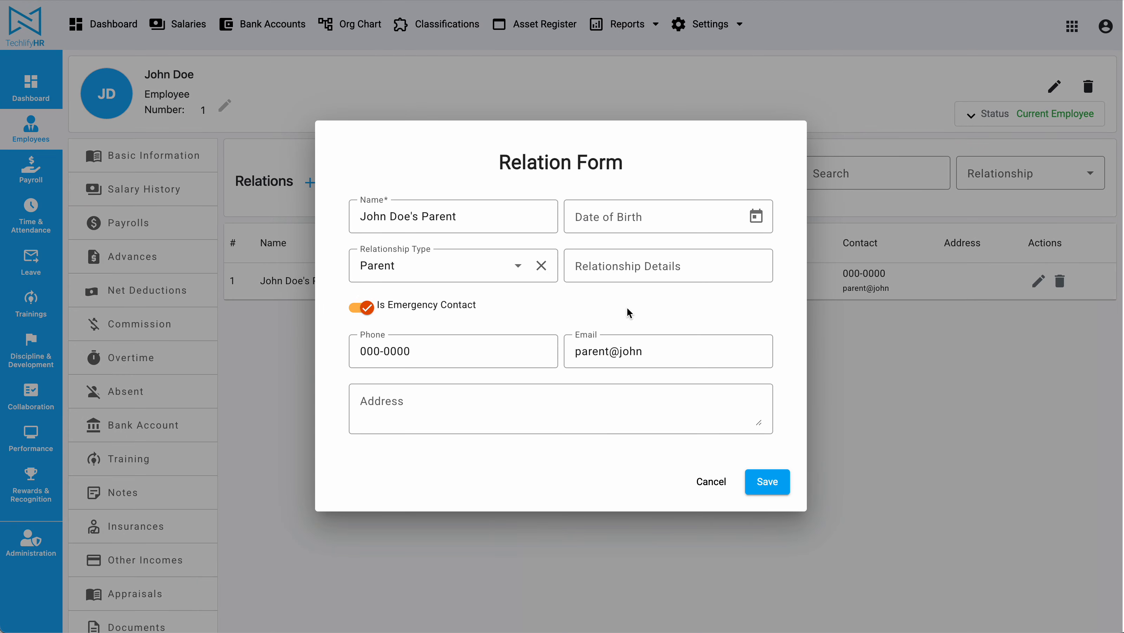
click(784, 477)
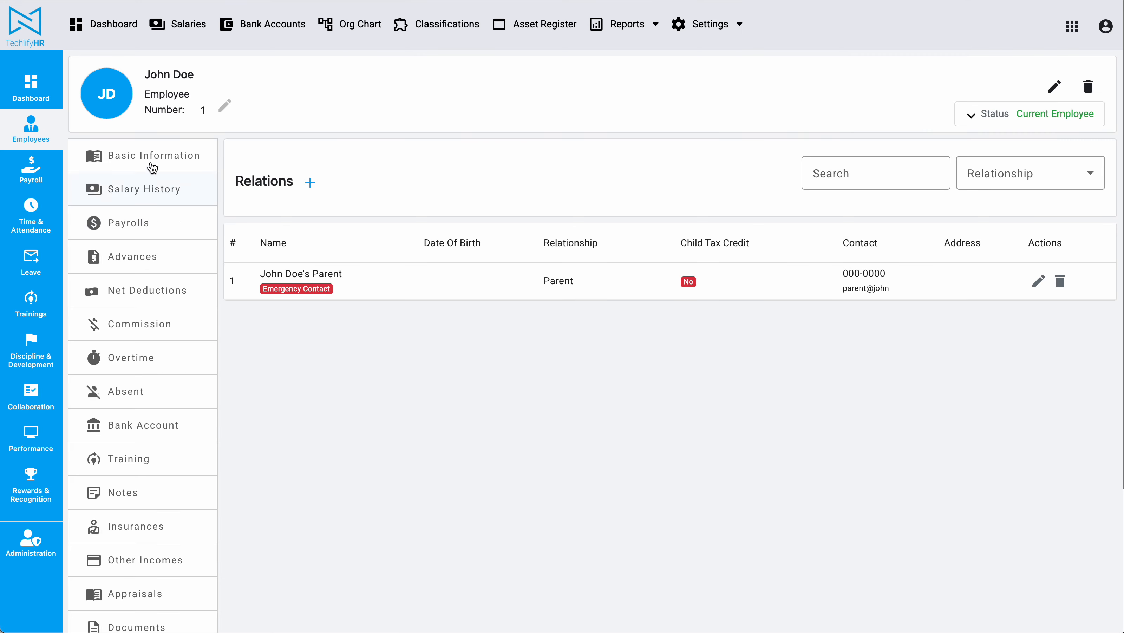
Review the employee's Basic Information page, then go to the Employees list
click(150, 162)
scroll(499, 306, down, 2)
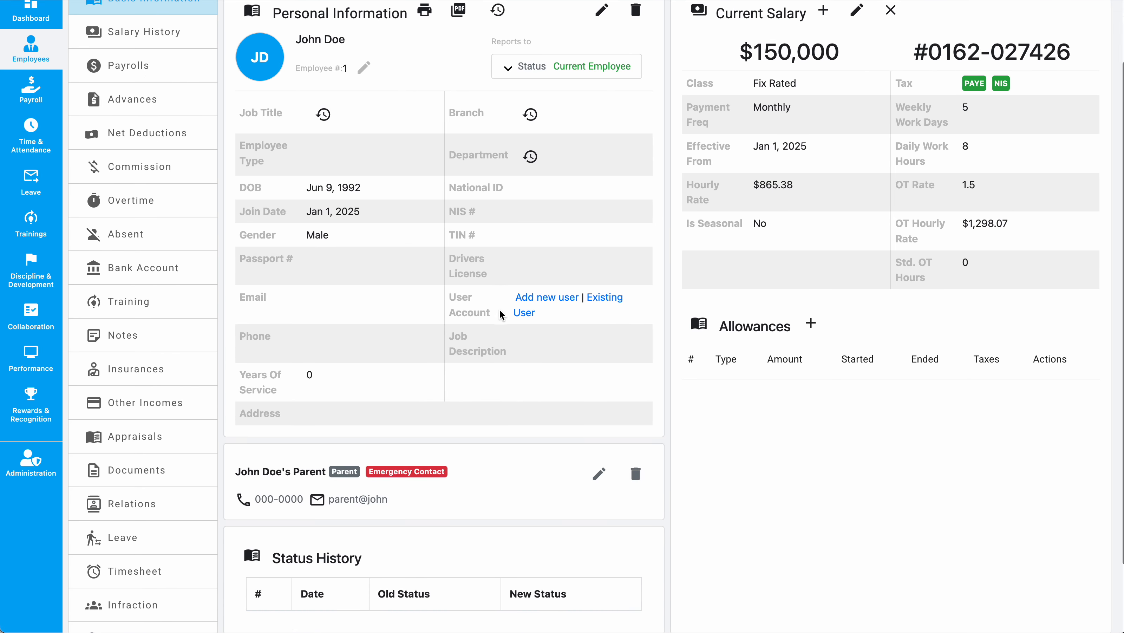
drag(234, 476, 468, 505)
click(860, 504)
scroll(445, 474, up, 1)
scroll(445, 474, up, 2)
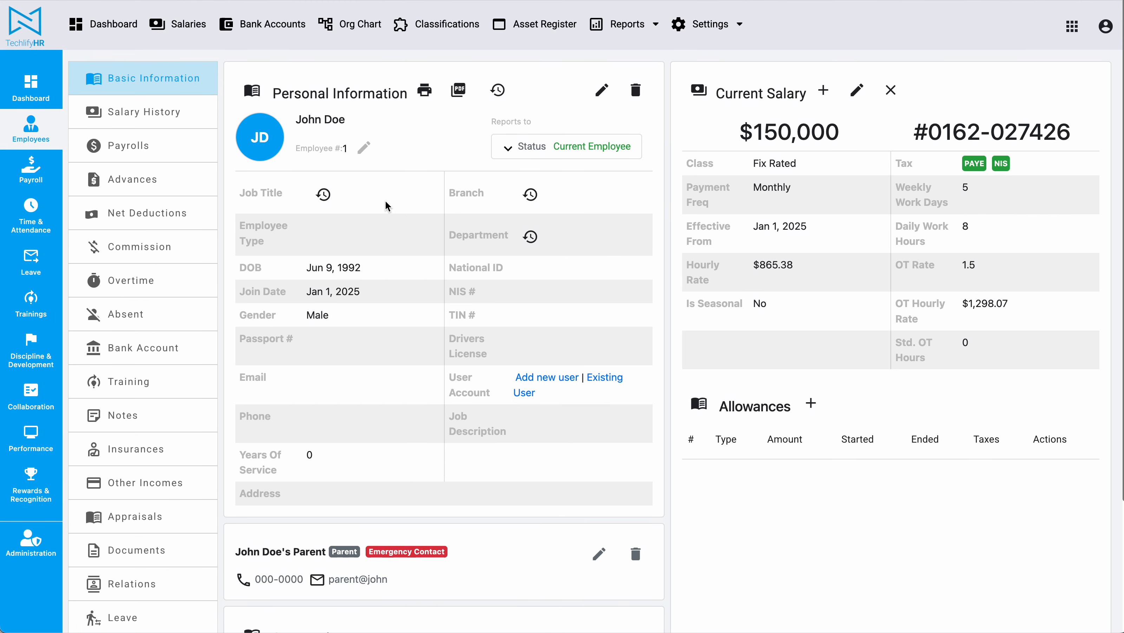
click(30, 128)
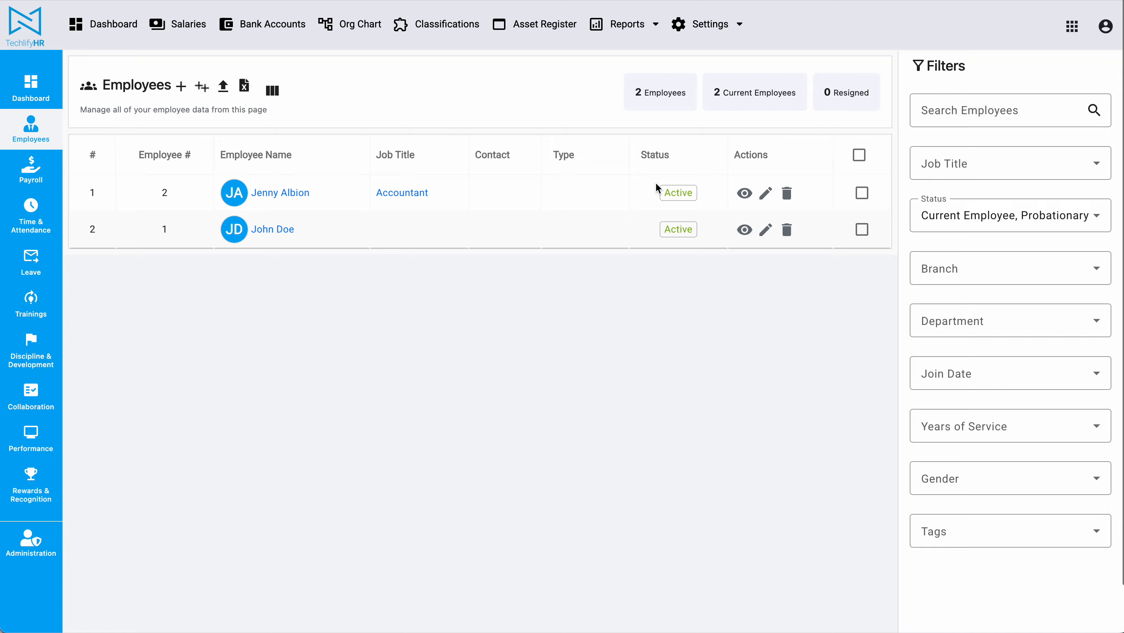
click(744, 193)
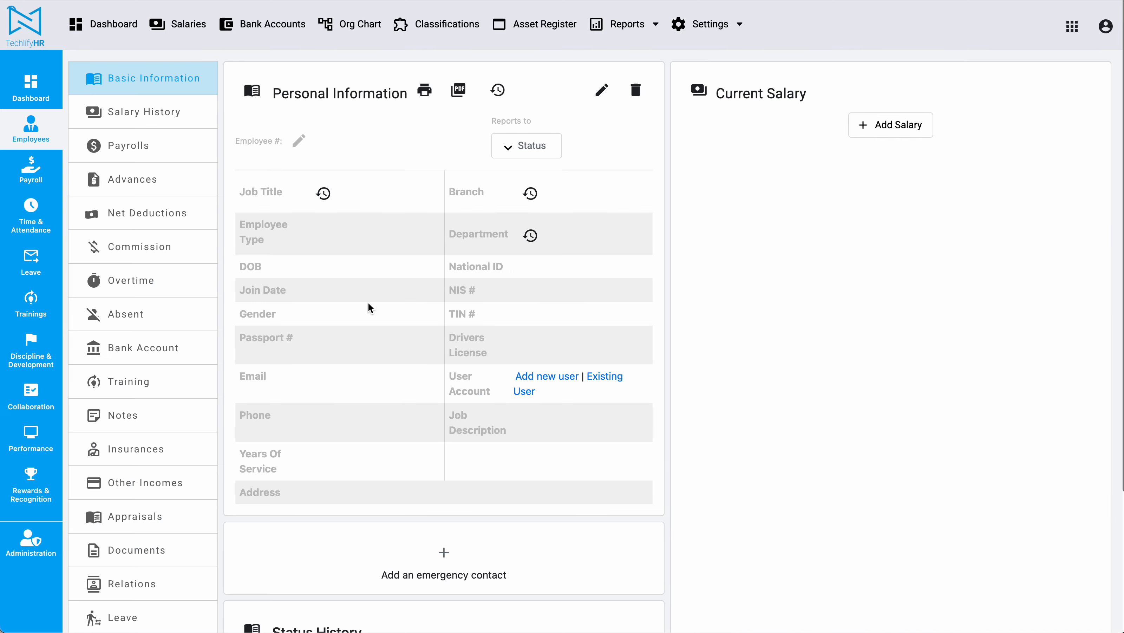
scroll(512, 198, down, 5)
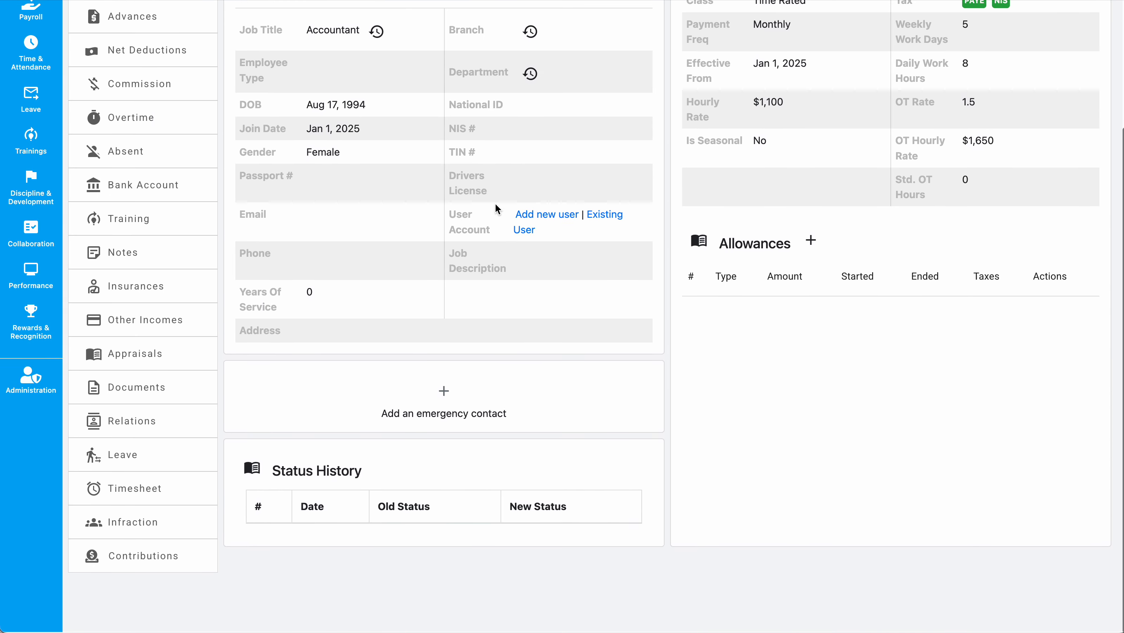
click(159, 419)
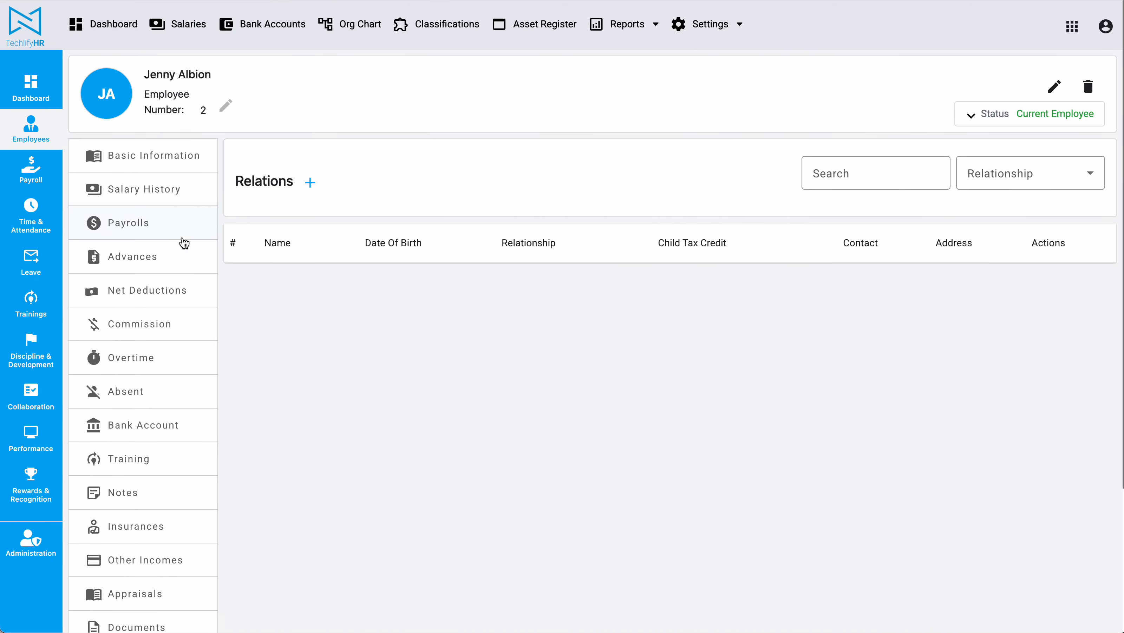
click(310, 182)
Enter the spouse's full name and set Relationship Type to Spouse
click(430, 142)
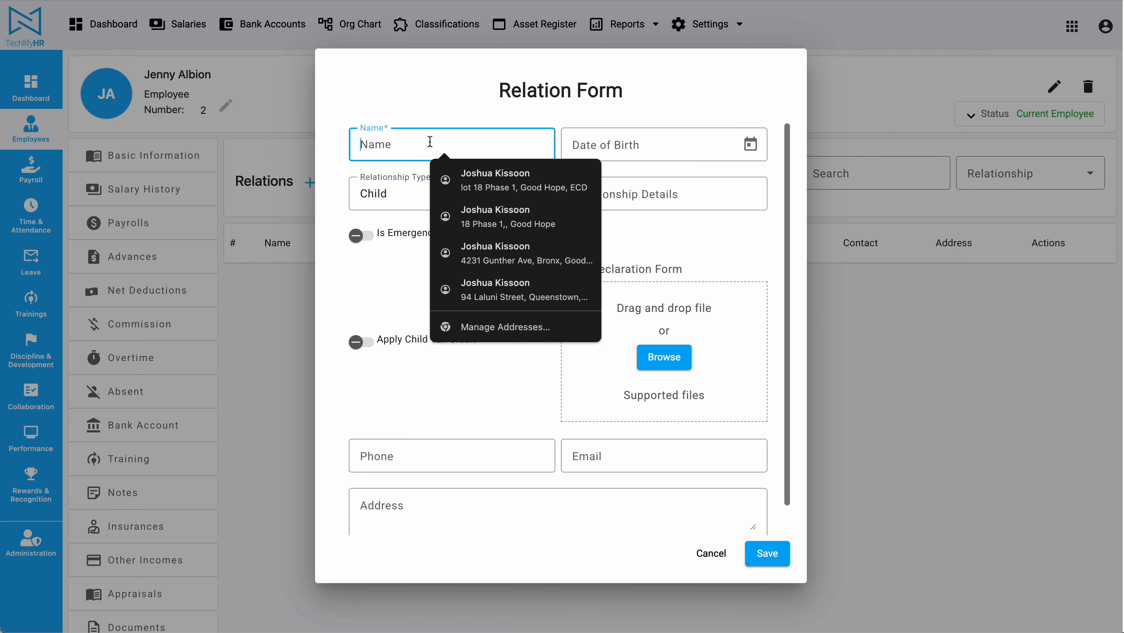
text(Spouse Al)
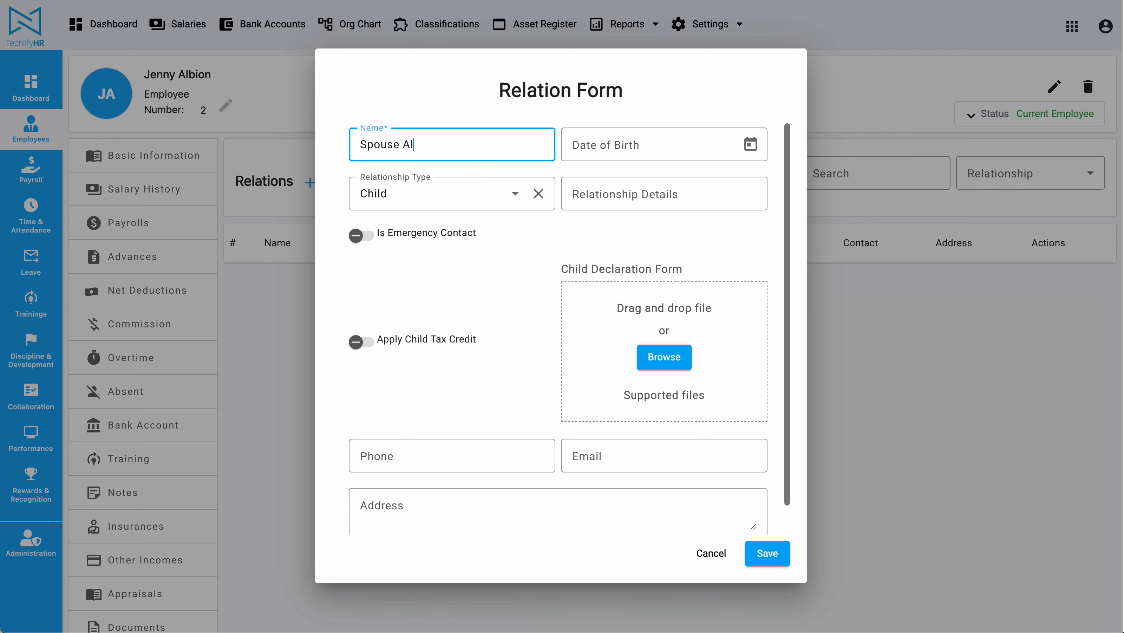
double_click(385, 149)
text(Johna)
key(BackSpace)
key(BackSpace)
key(BackSpace)
text(nathan)
click(462, 194)
scroll(420, 285, down, 3)
scroll(420, 285, down, 5)
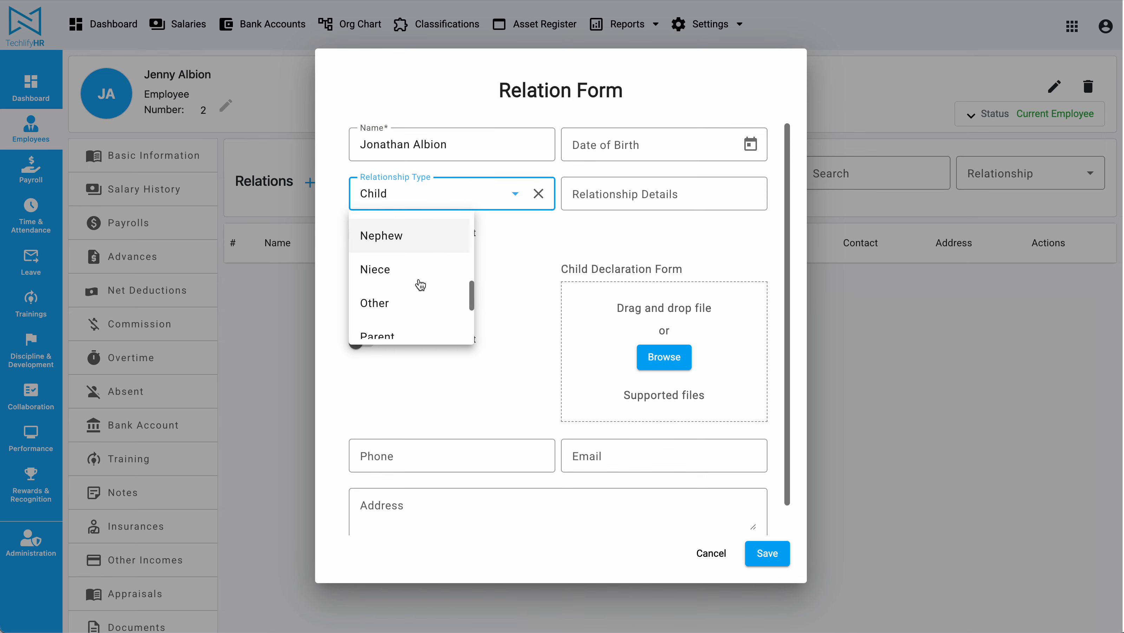
click(420, 286)
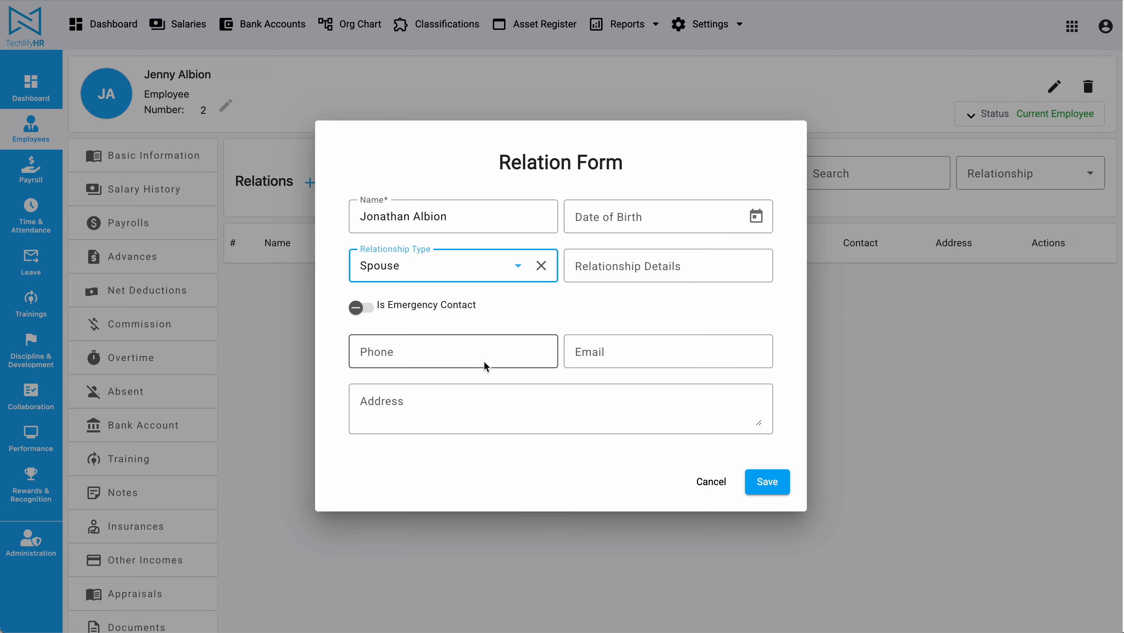
Mark the spouse as emergency contact, enter phone number and e-mail, and save
click(357, 308)
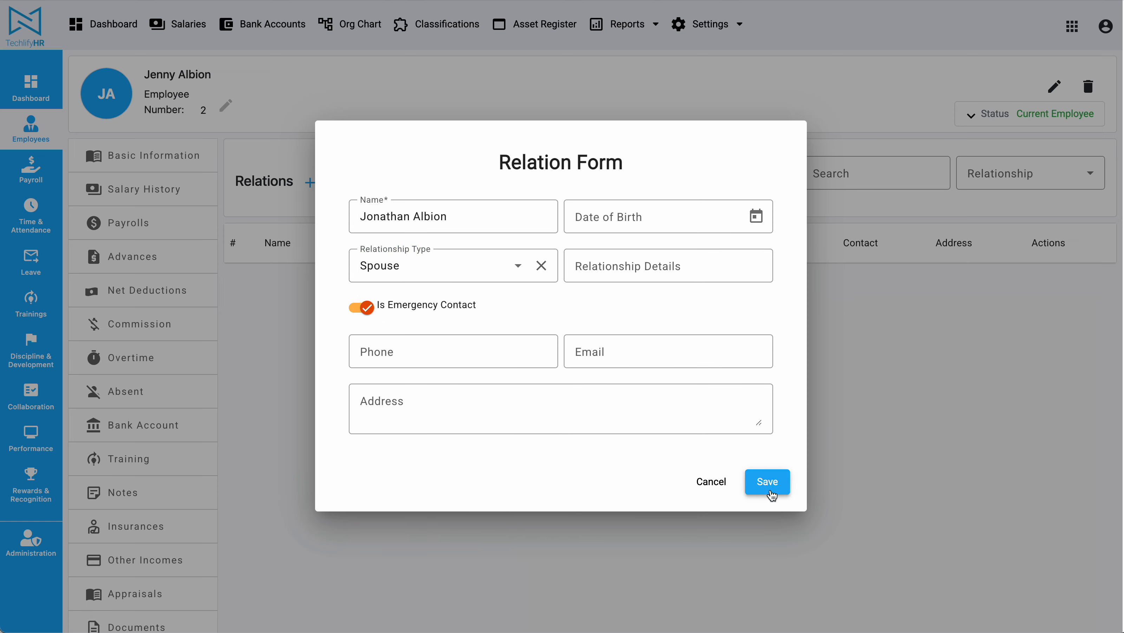
click(473, 366)
text(00)
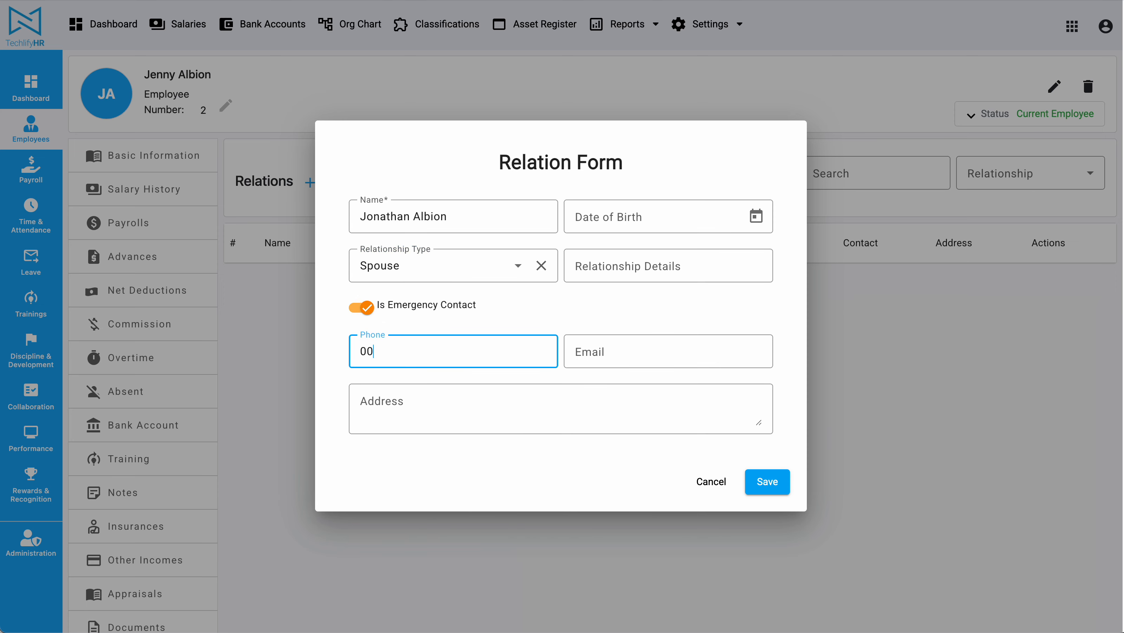
text(0-0000)
key(Tab)
text(email@)
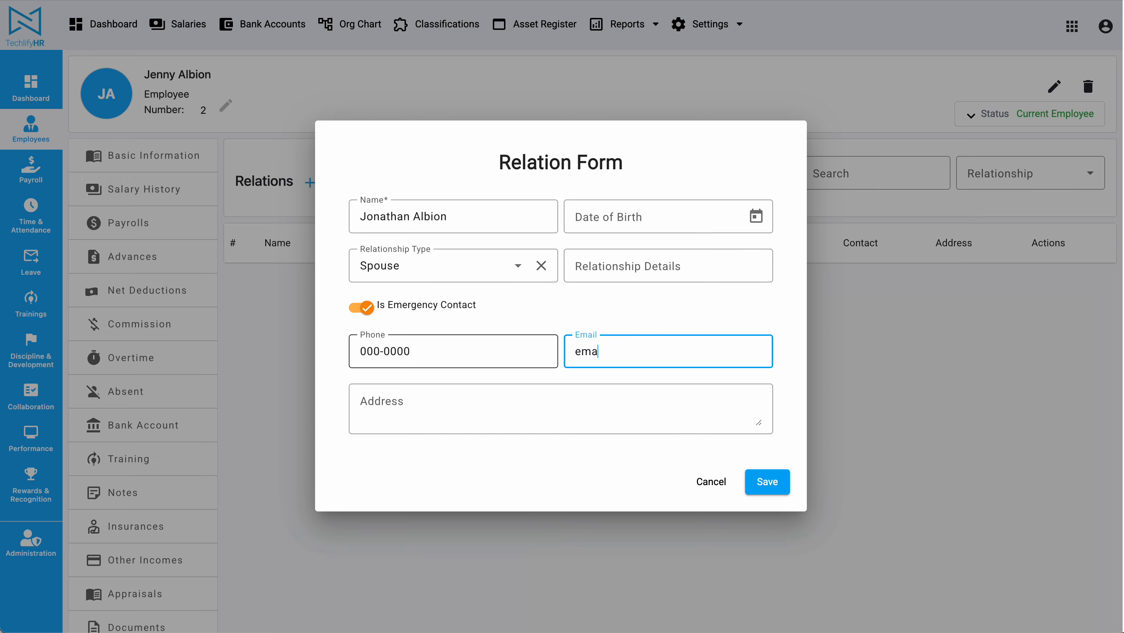
text(email.com)
click(766, 482)
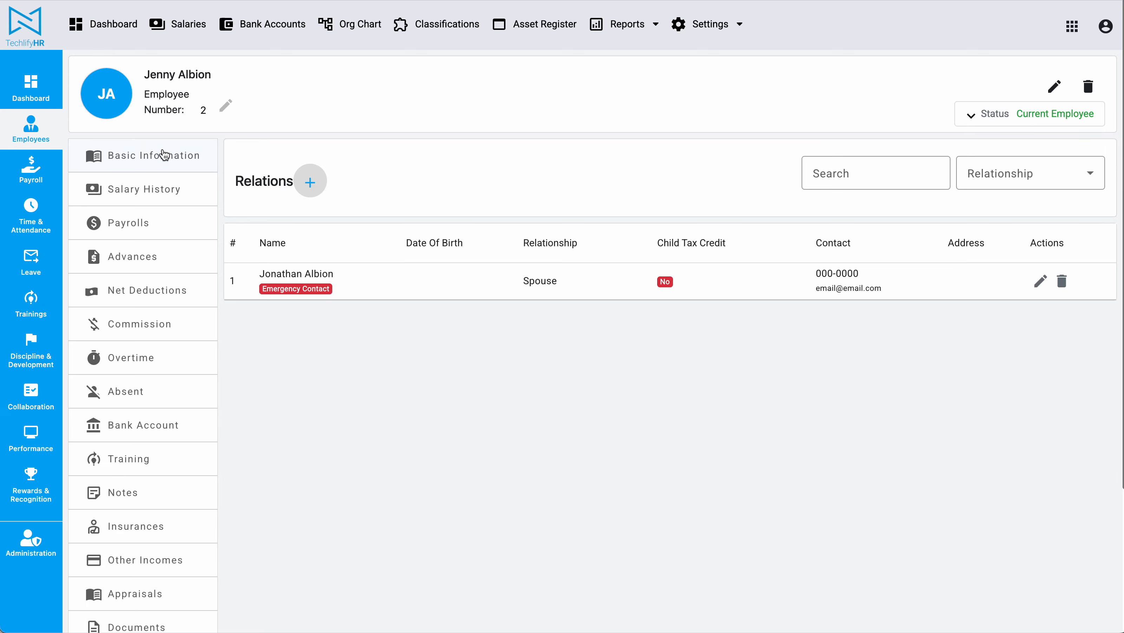
click(164, 154)
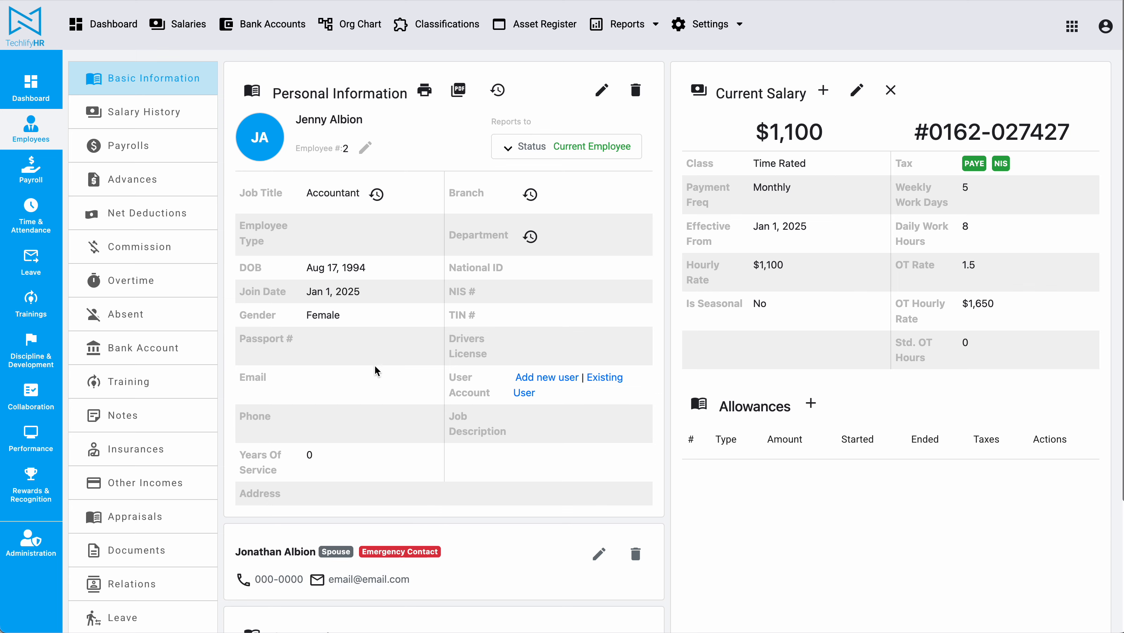
click(154, 587)
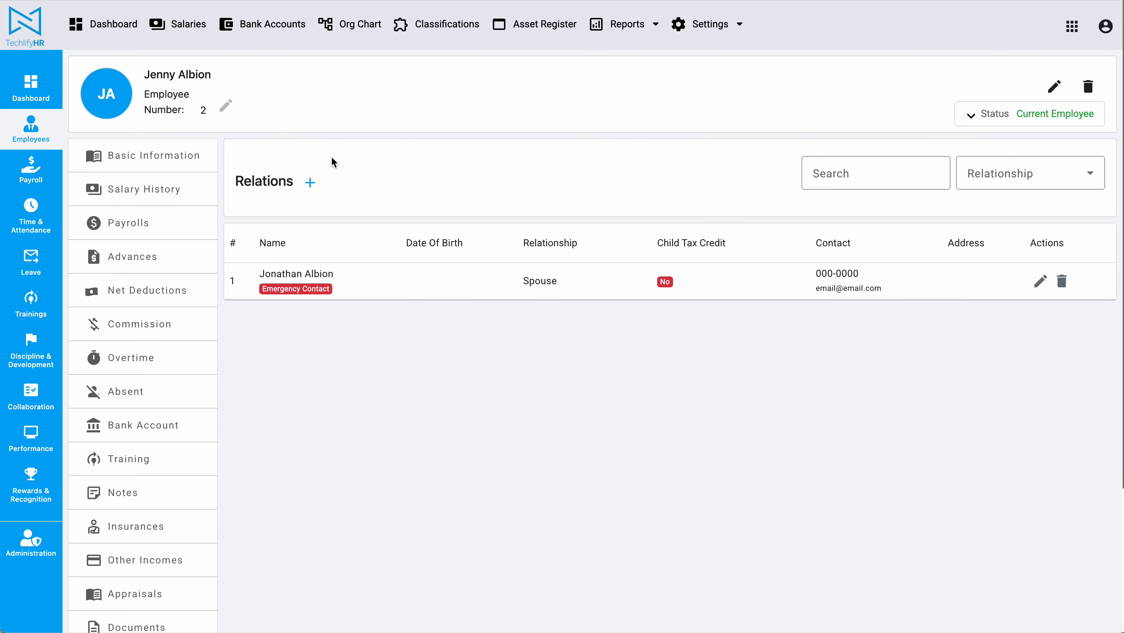
Start a new relation and enter the child's full name
click(310, 183)
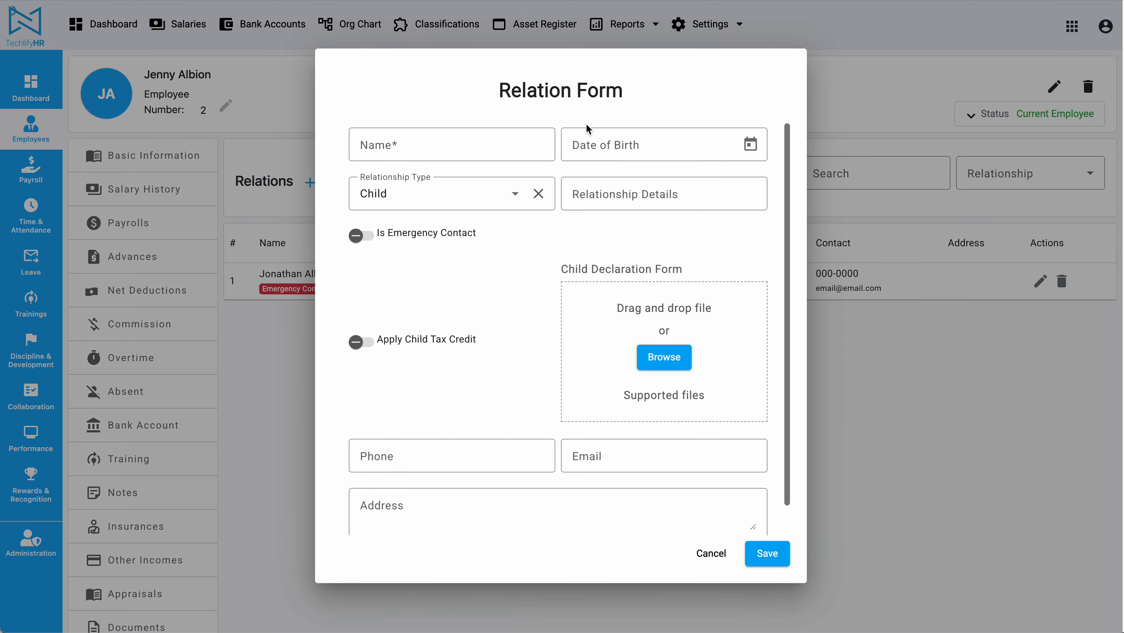
click(442, 151)
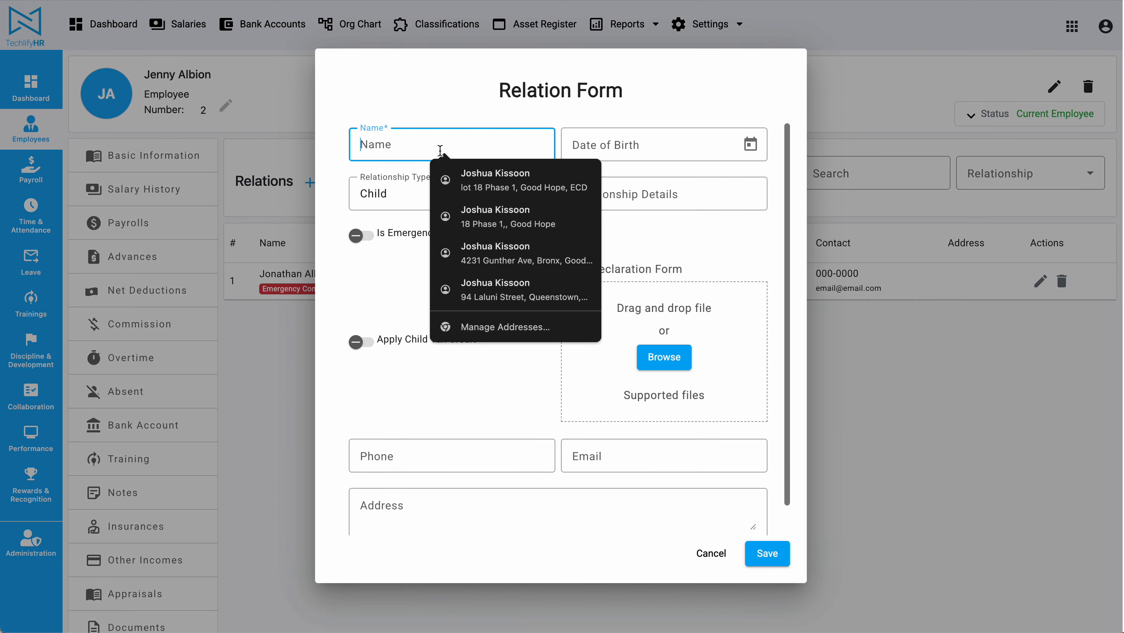
click(677, 96)
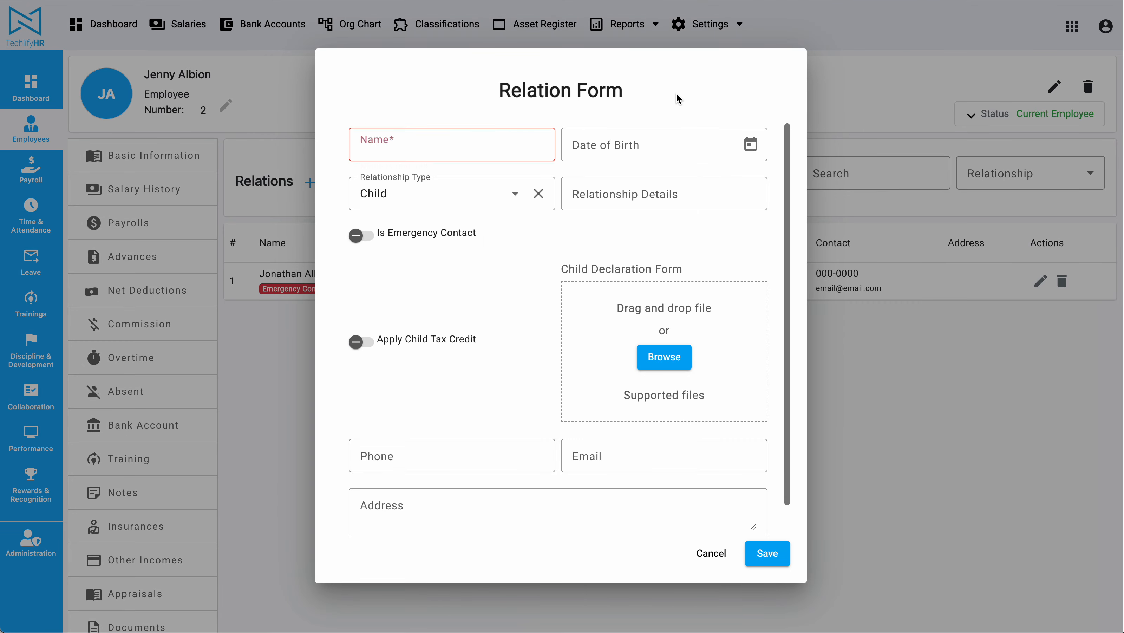
click(424, 143)
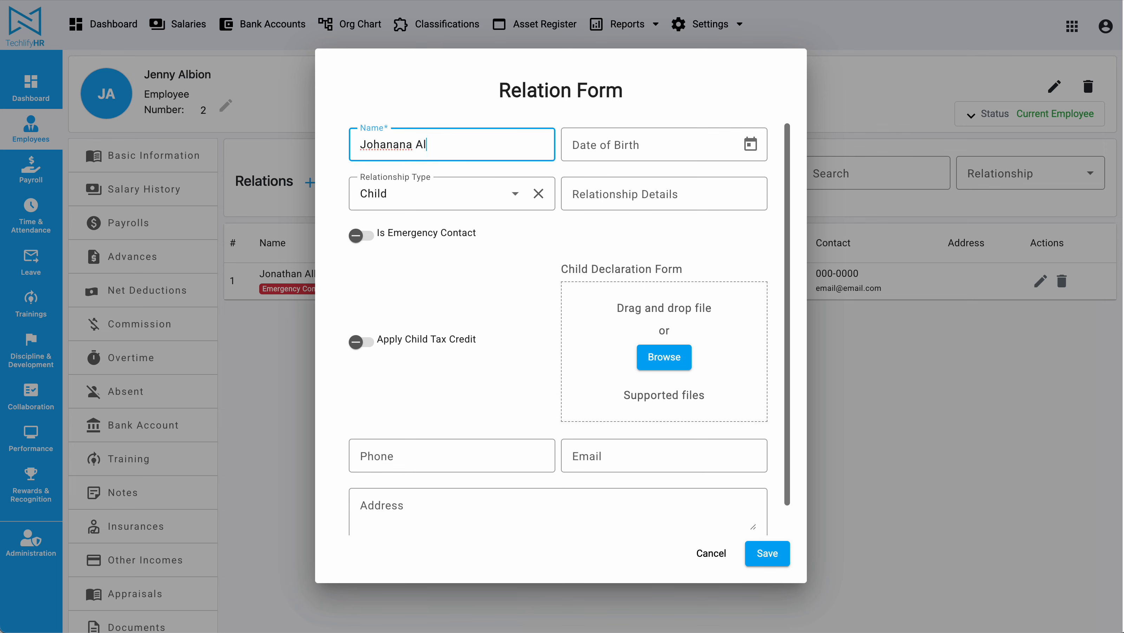
Set the birth date to 18 June 2024, apply child tax credit, and save
click(750, 144)
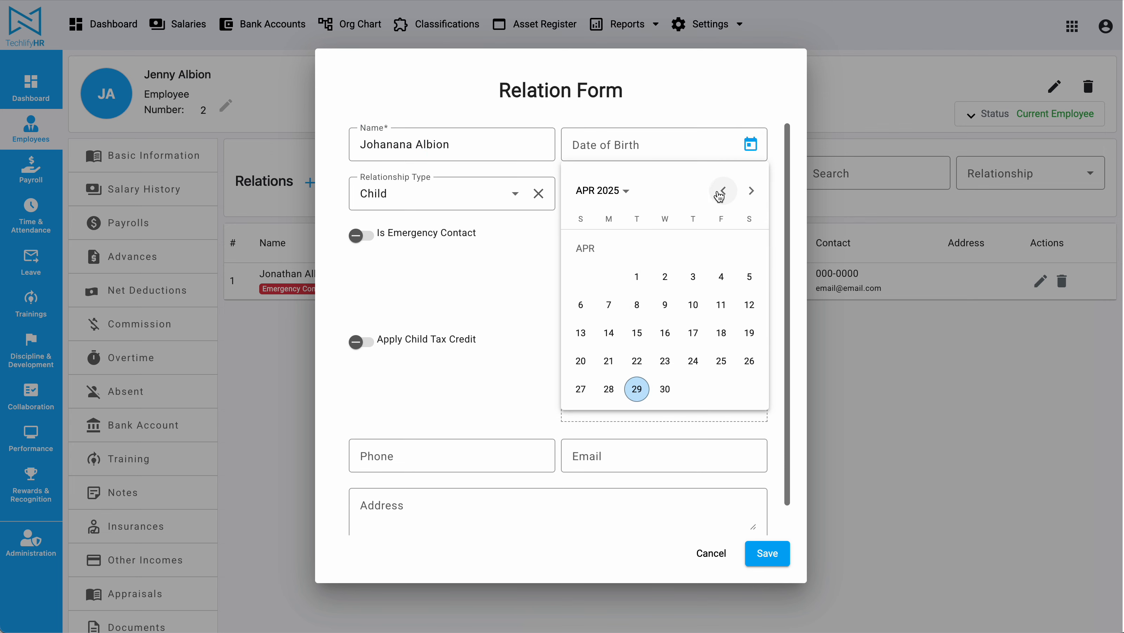
click(723, 191)
click(723, 190)
click(723, 195)
click(723, 195)
click(723, 195)
click(723, 194)
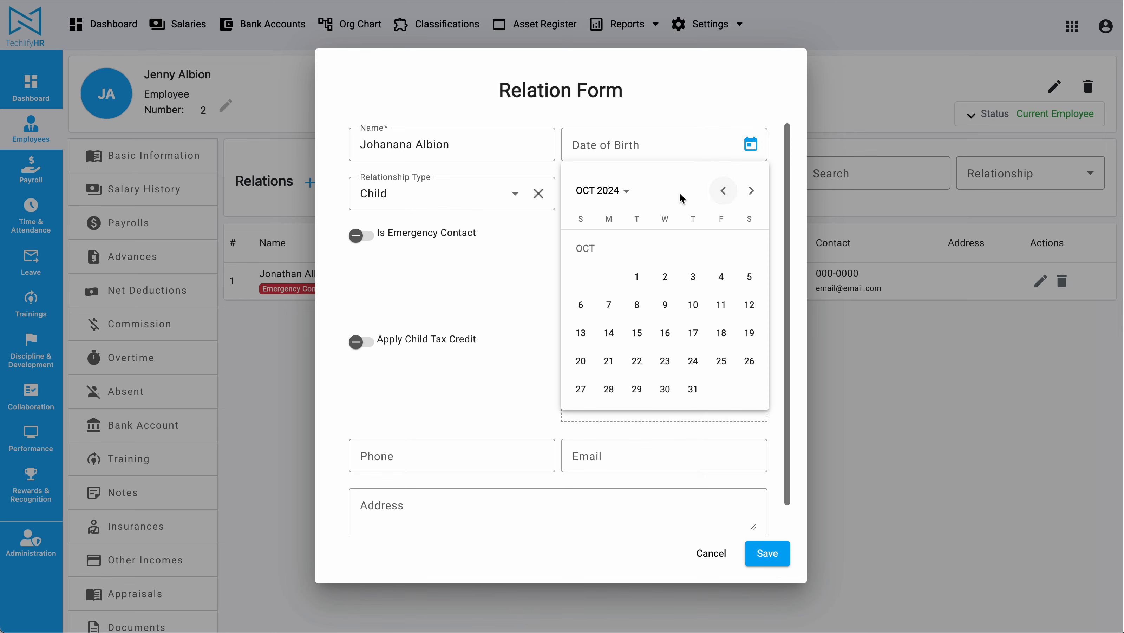
click(732, 198)
click(723, 191)
click(723, 191)
click(723, 191)
click(637, 332)
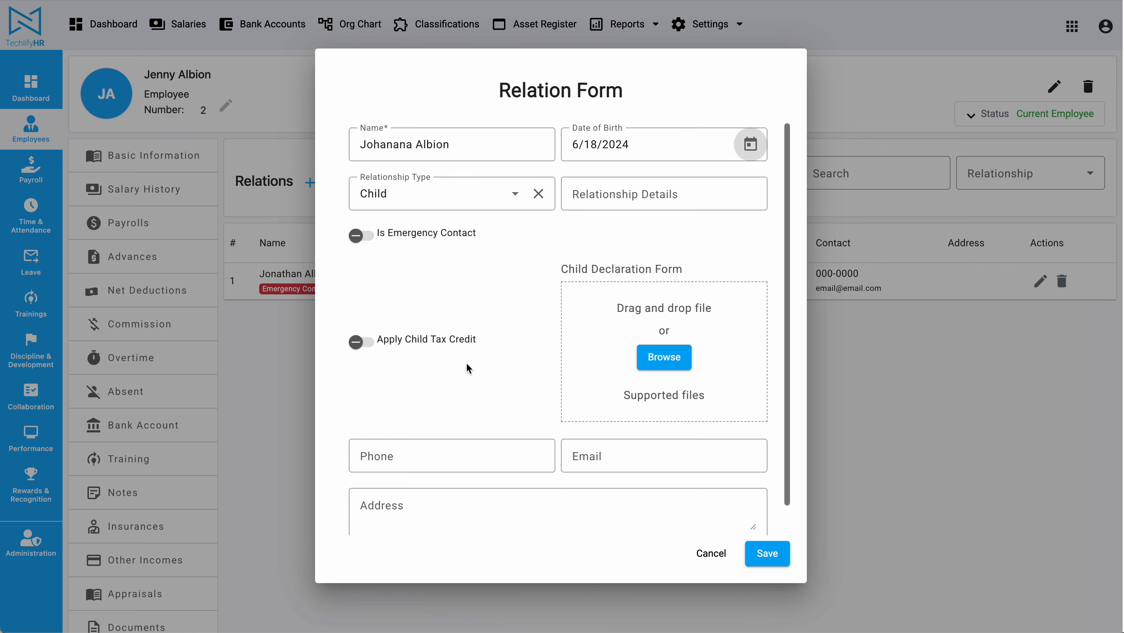
scroll(486, 362, down, 1)
scroll(485, 362, up, 1)
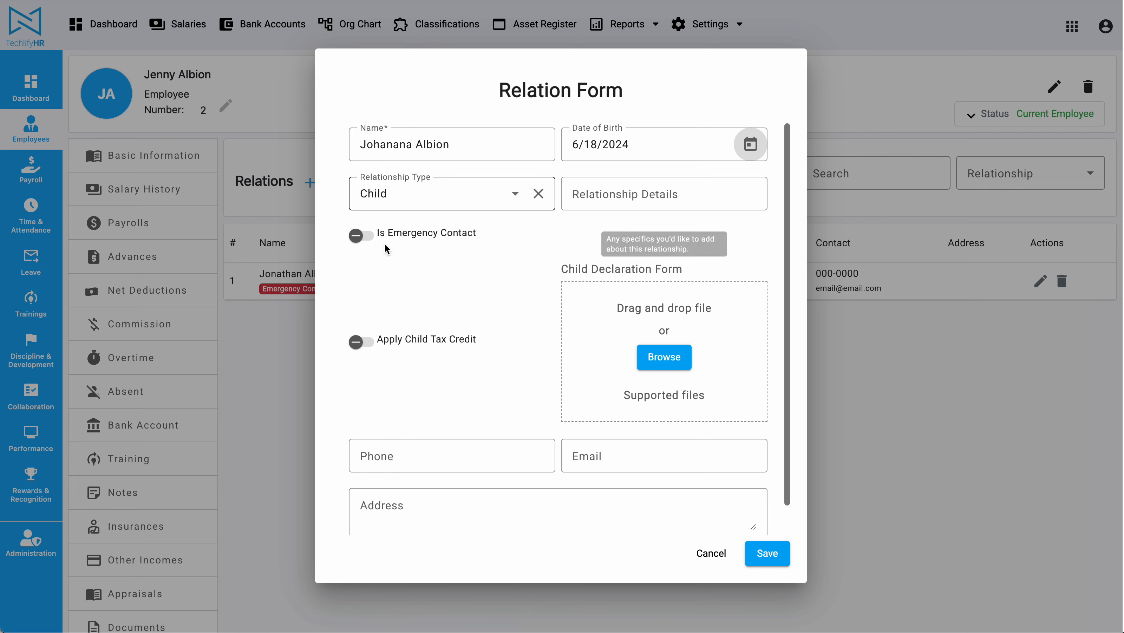
click(362, 342)
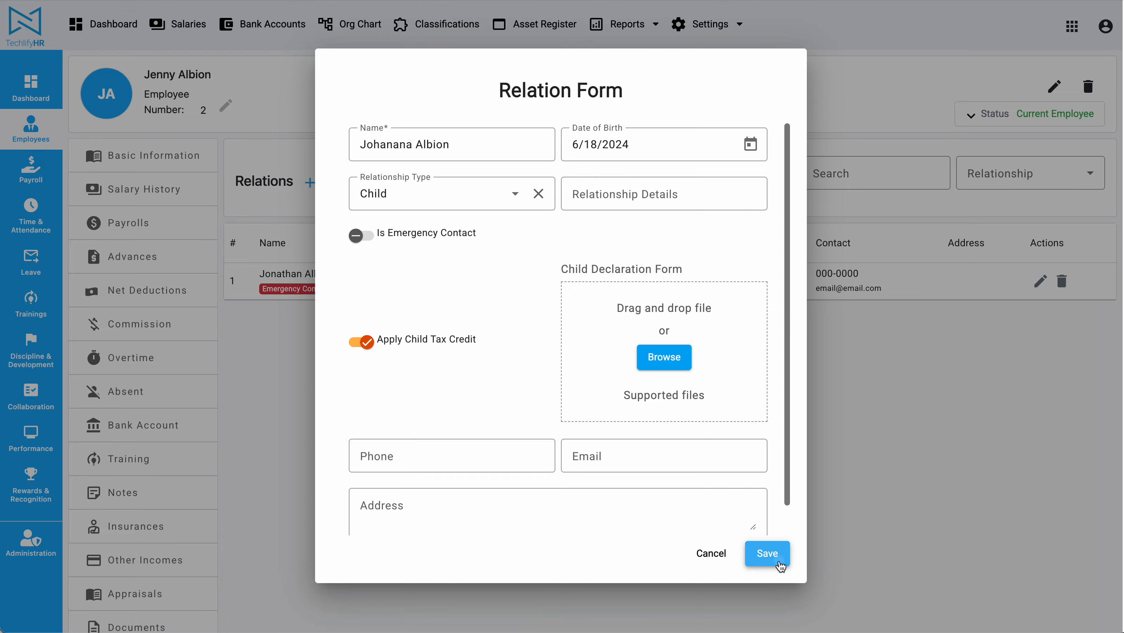
click(770, 555)
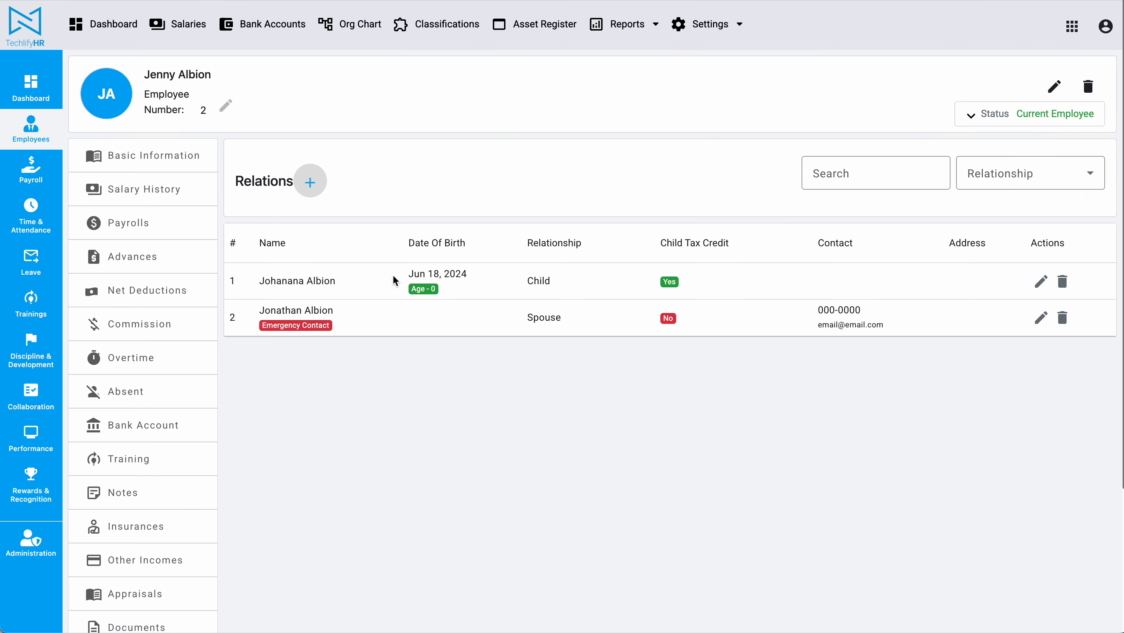
Start another relation and enter the second child's name
click(309, 181)
click(454, 150)
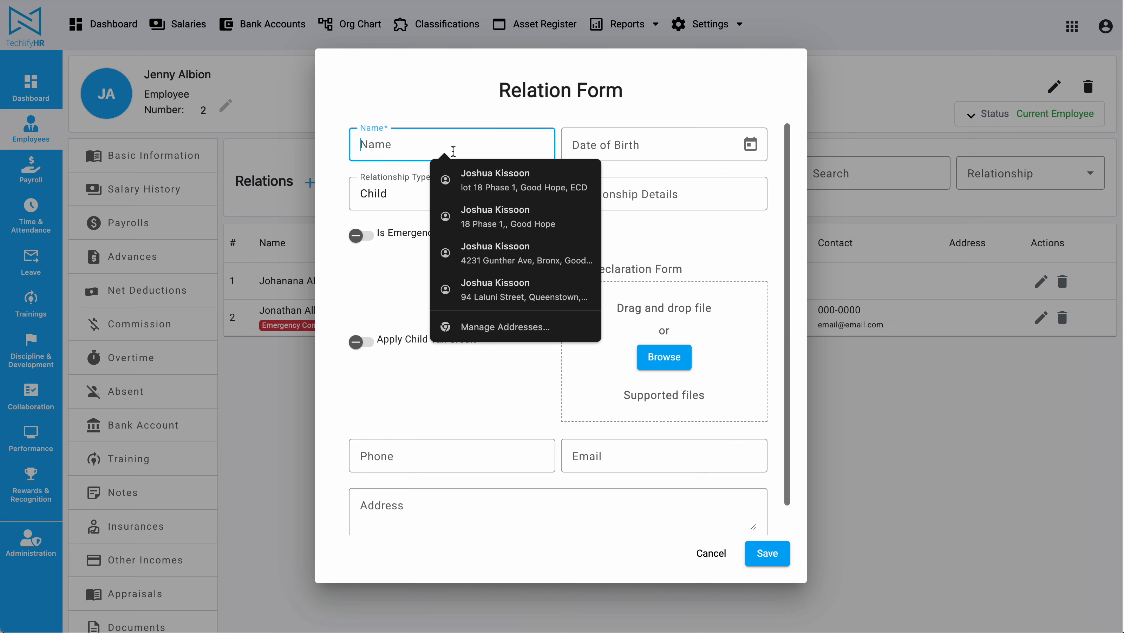
text(Joys)
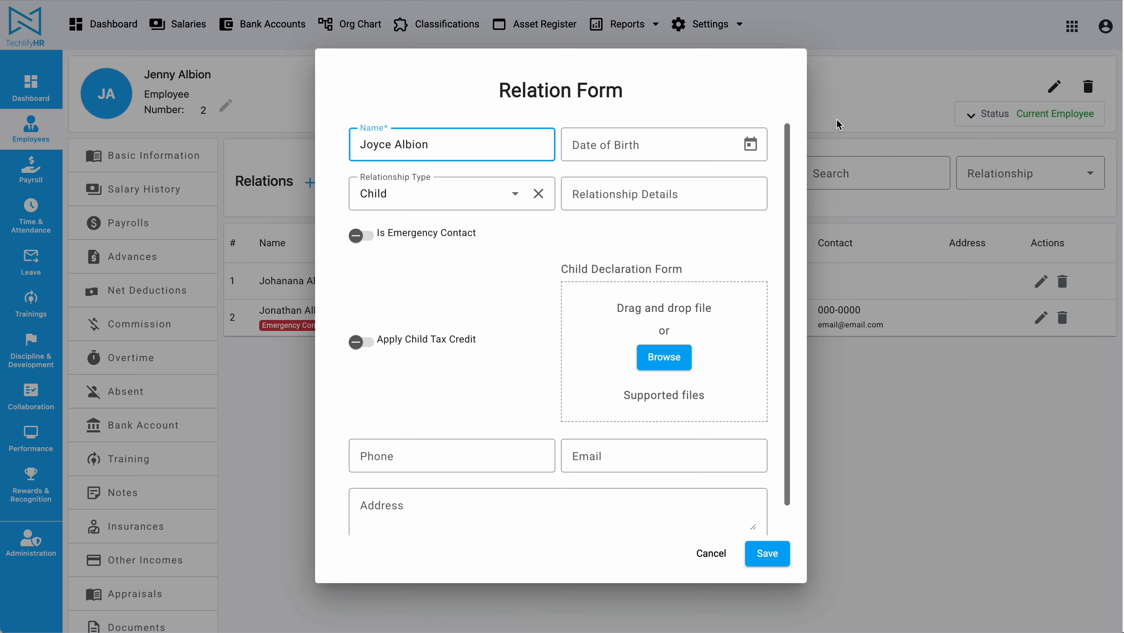
Set the birth date to 8 June 2016 via the year view and save without tax credit
click(749, 144)
click(723, 192)
click(722, 193)
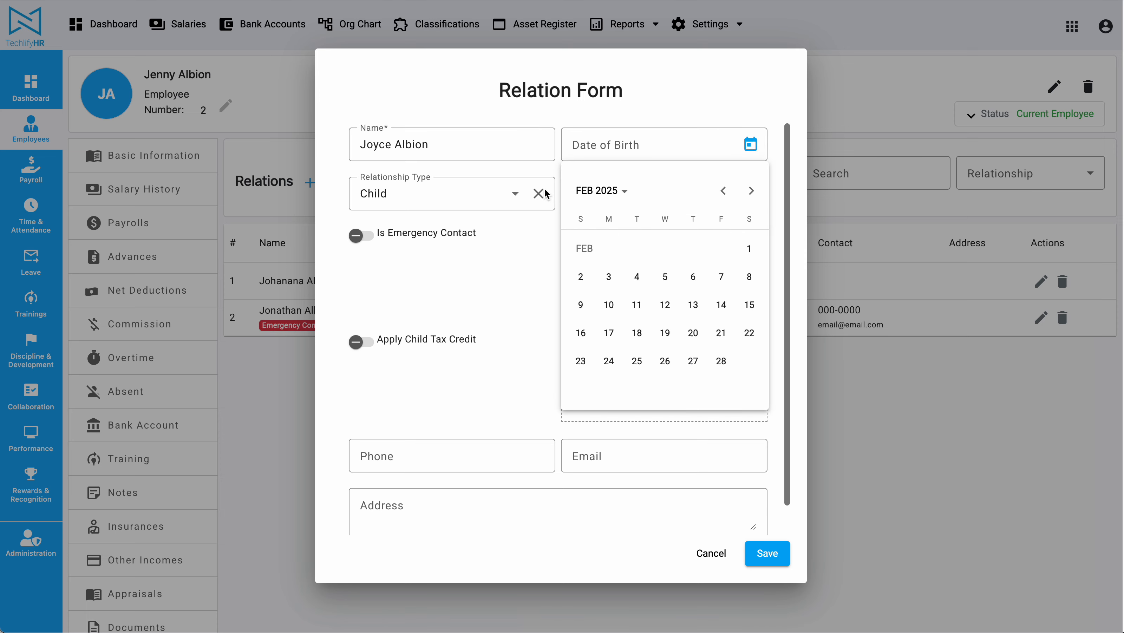
click(545, 193)
click(750, 145)
click(612, 208)
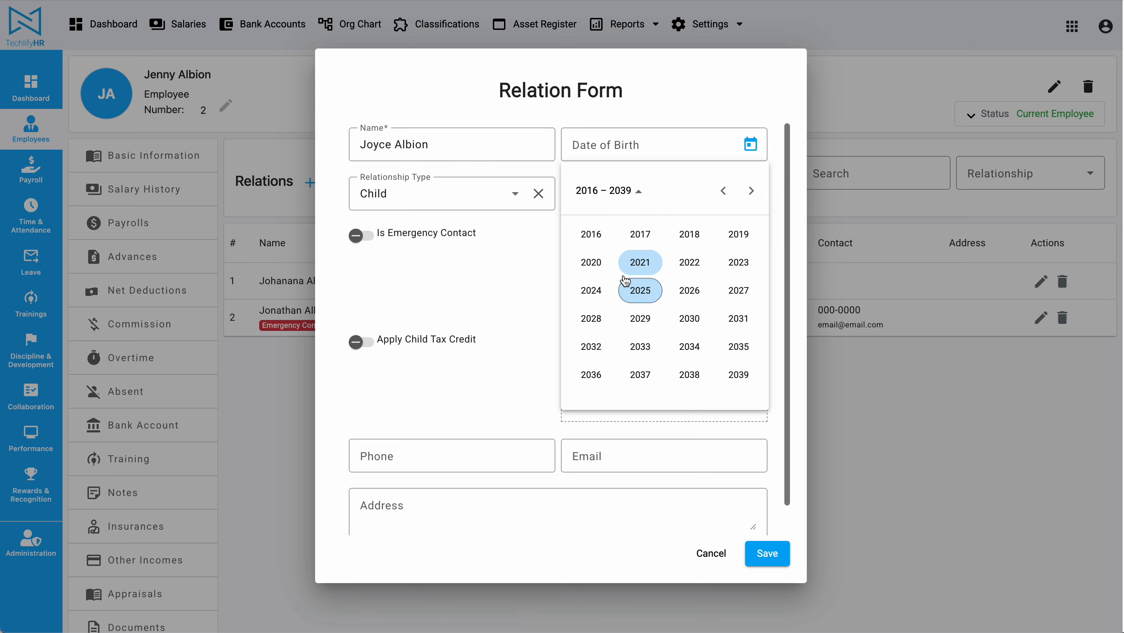
click(590, 233)
click(640, 288)
click(664, 276)
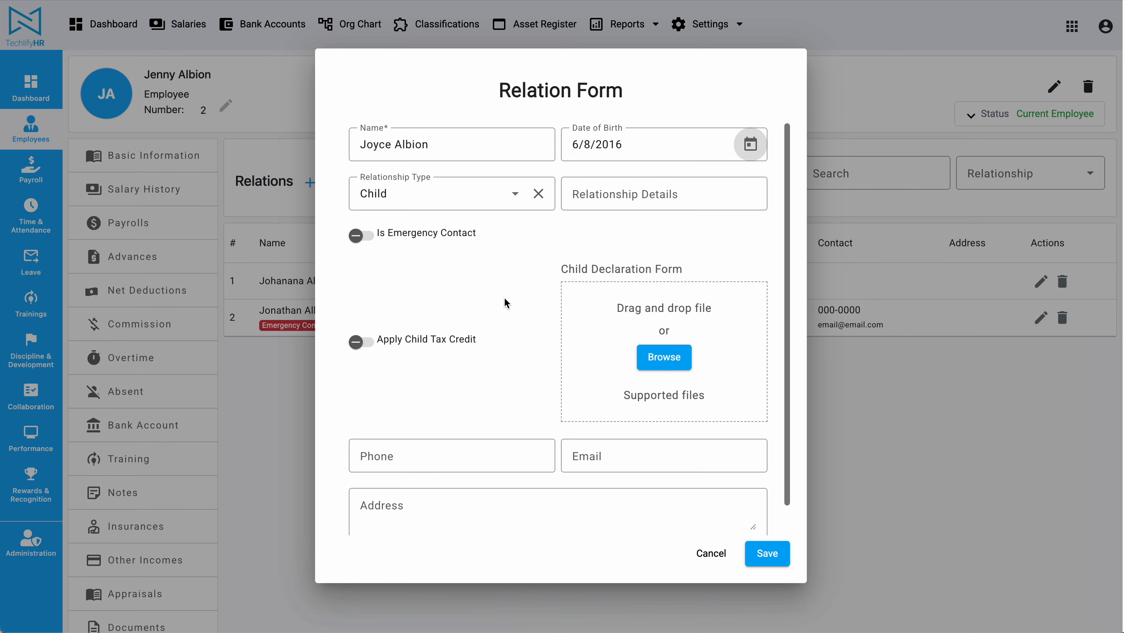
scroll(598, 497, down, 1)
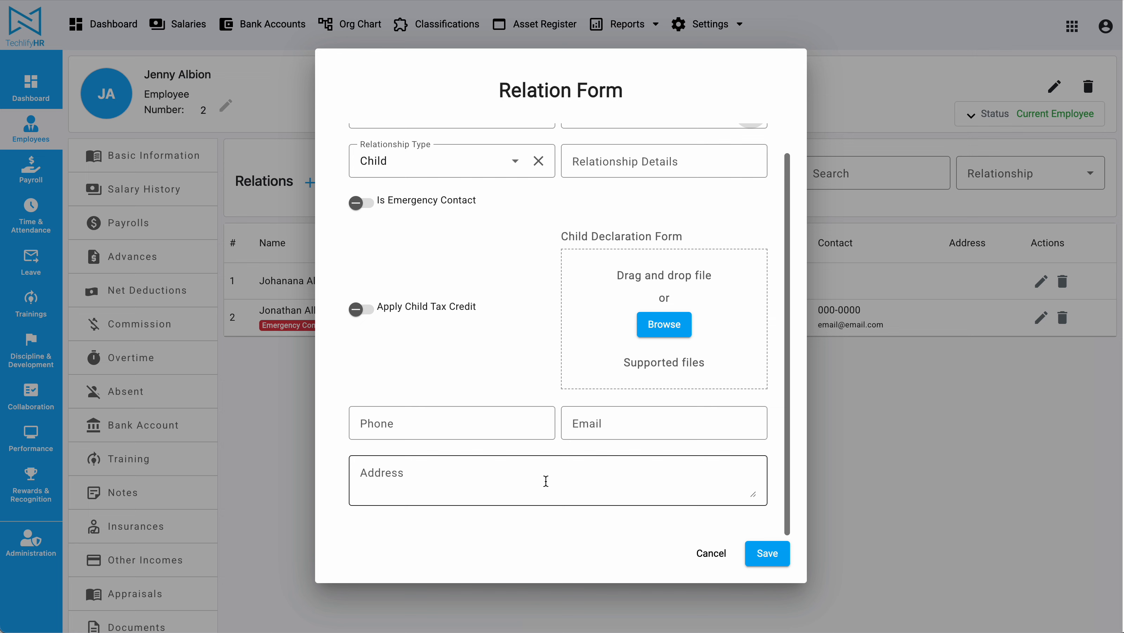
scroll(546, 481, up, 1)
click(626, 194)
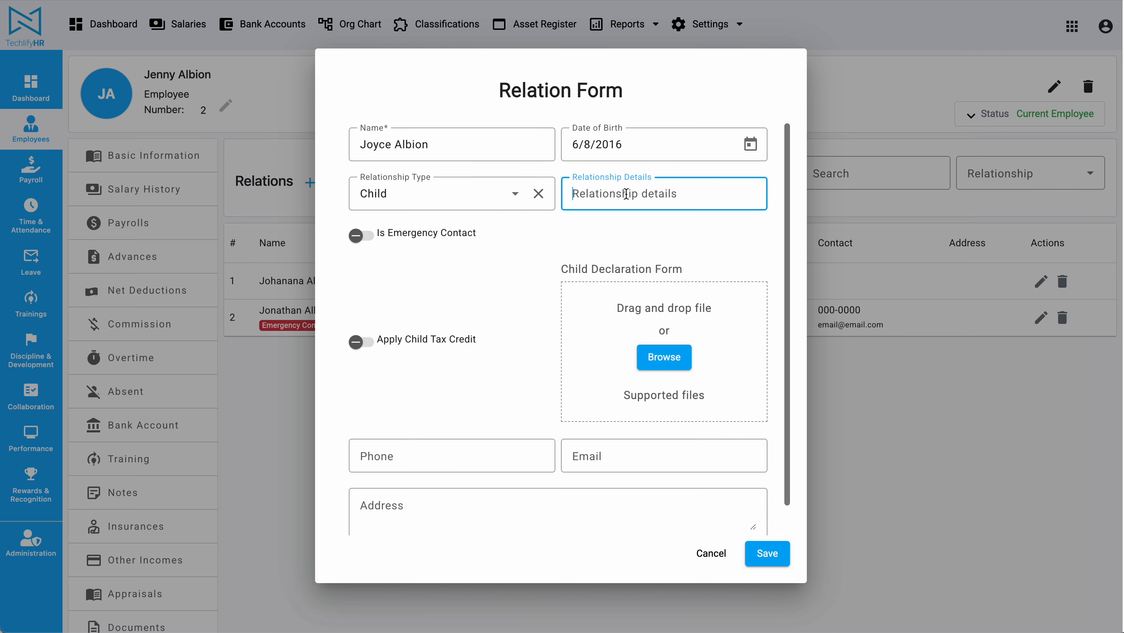
click(769, 553)
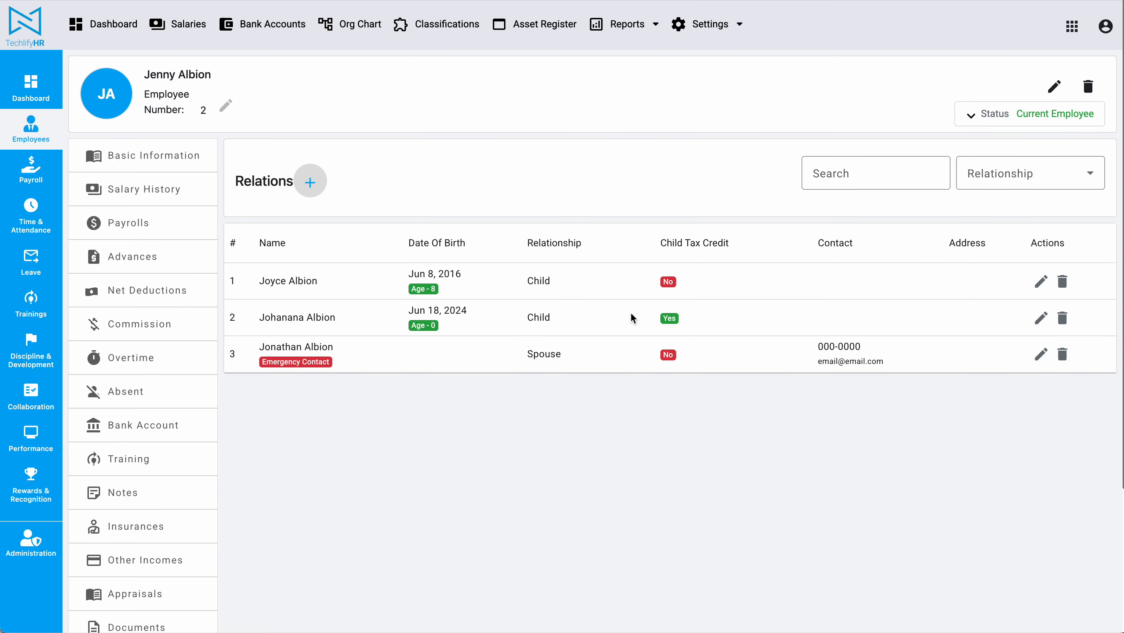
Review both child rows in the Relations table, then return to Basic Information
drag(263, 312, 755, 315)
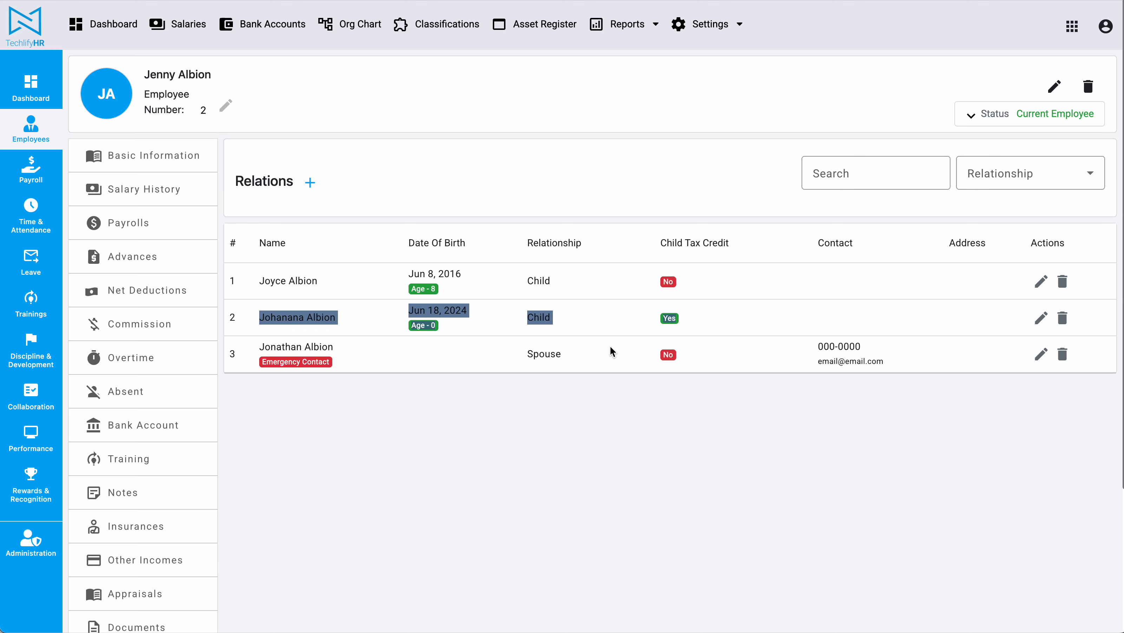
click(577, 462)
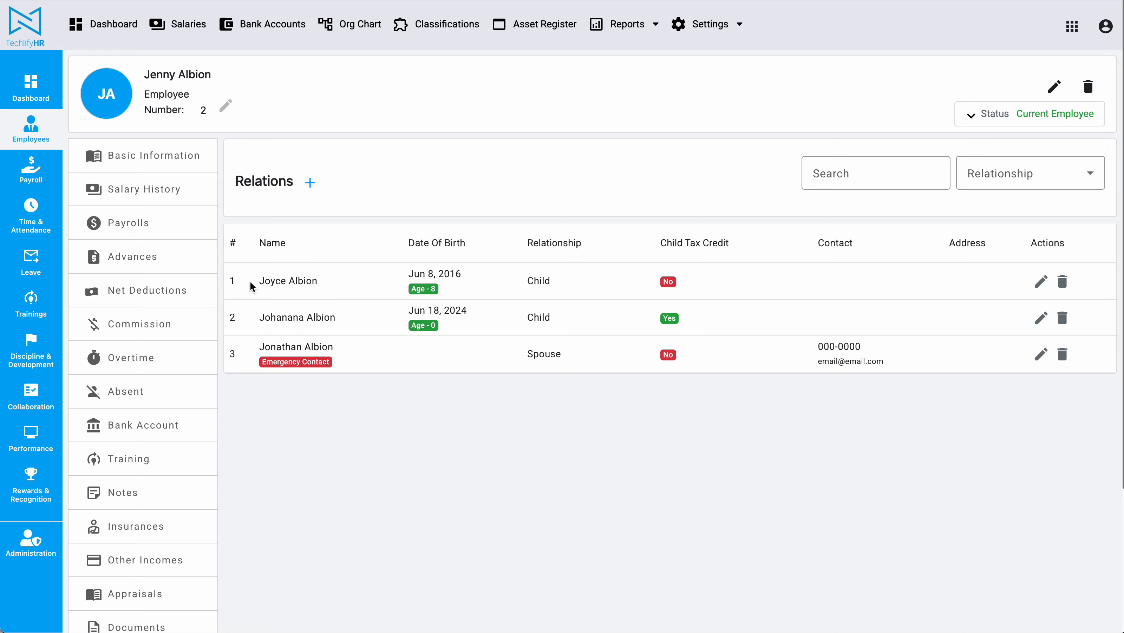
drag(255, 282, 680, 323)
click(745, 461)
click(160, 158)
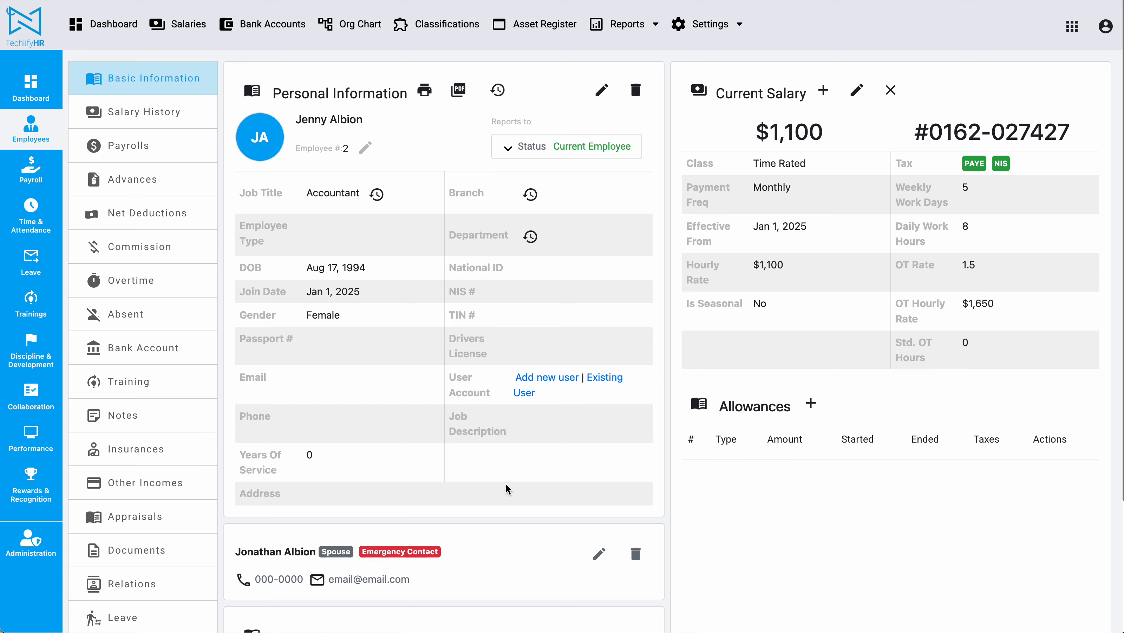
scroll(507, 487, down, 2)
scroll(505, 485, up, 3)
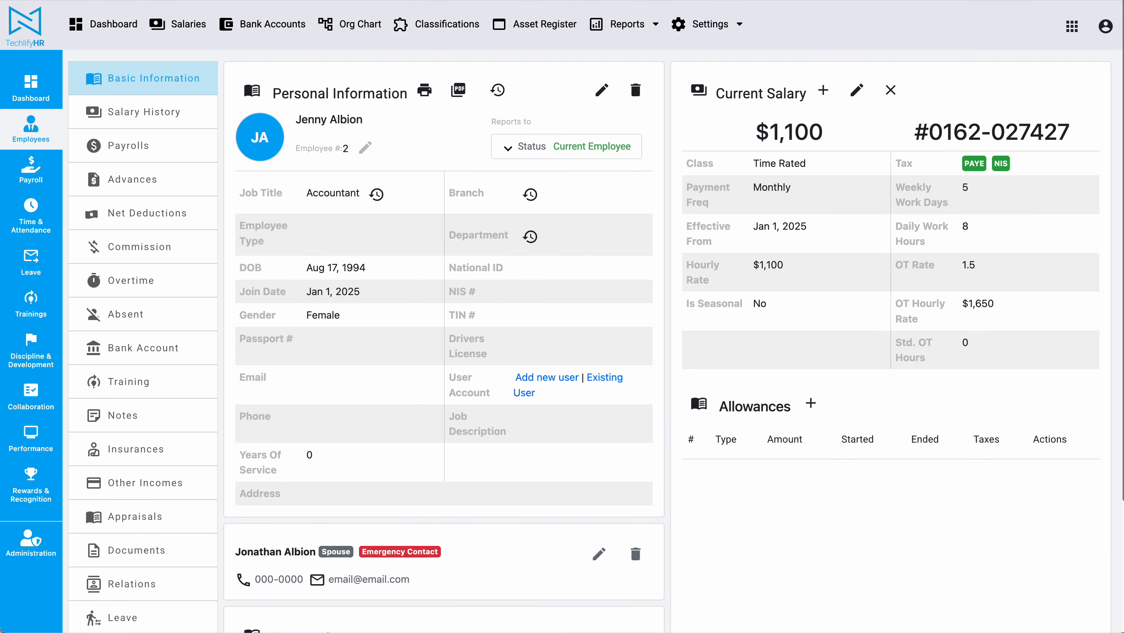